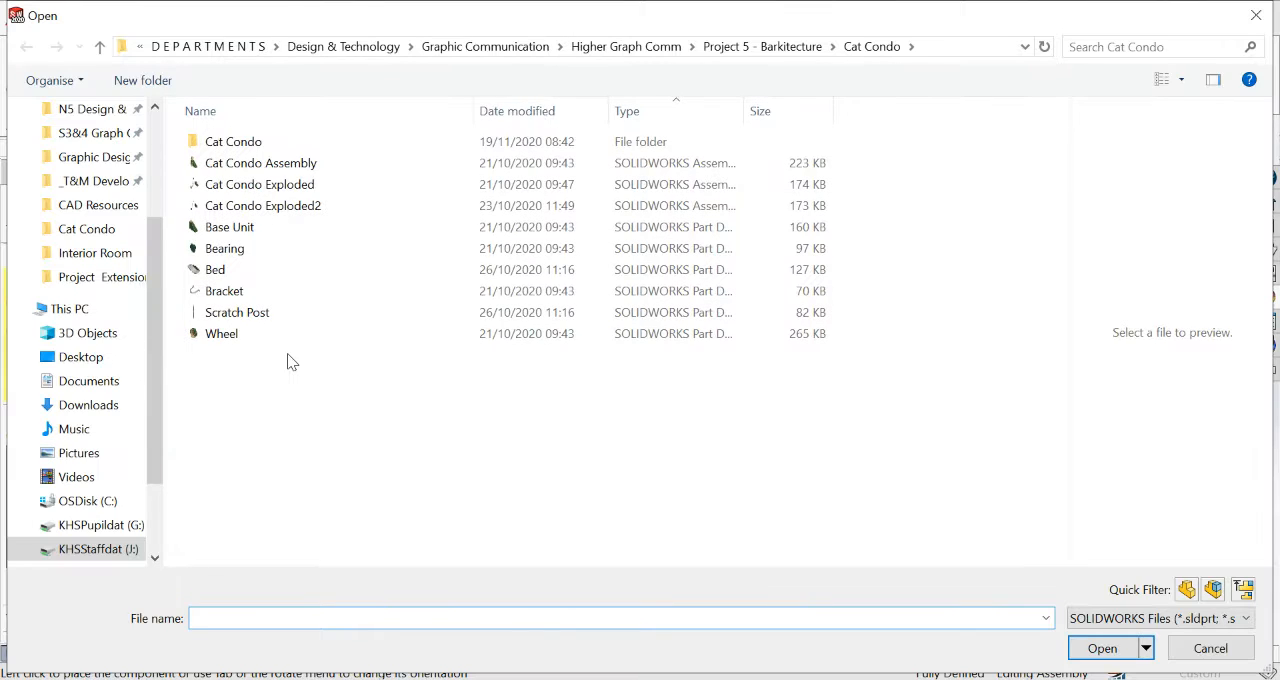
Insert the Base Unit part as the first component and place it in the new assembly.
left_click(238, 226)
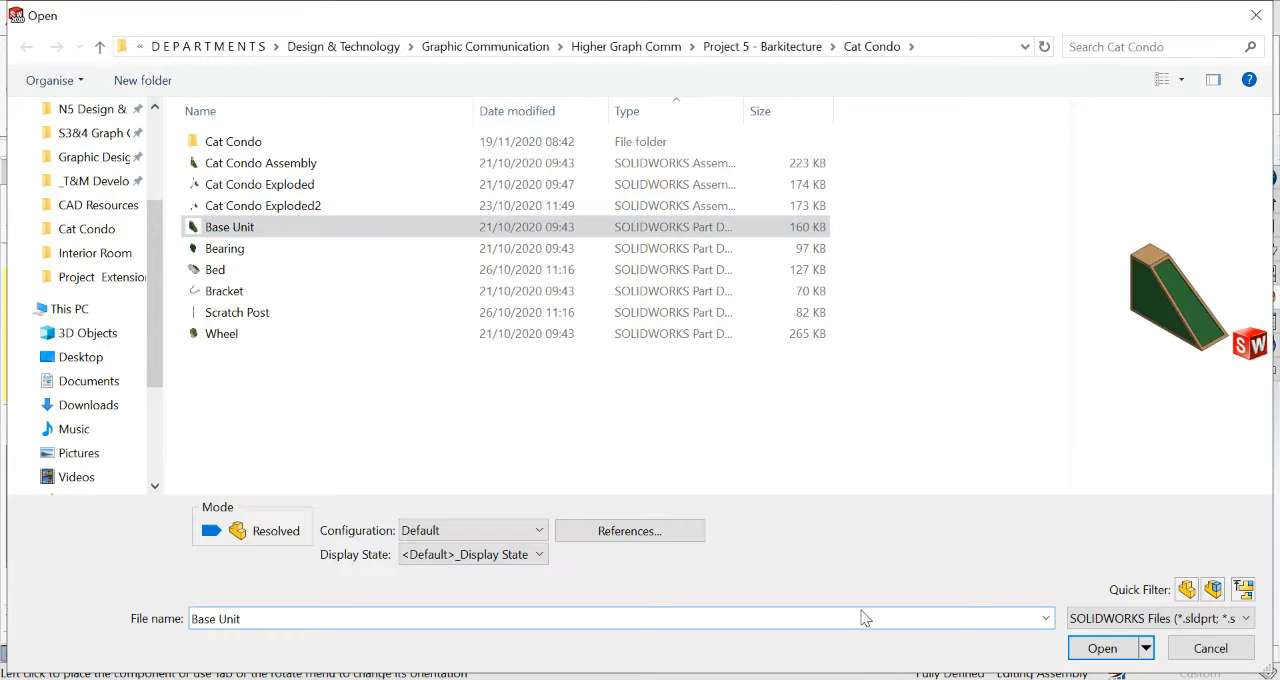
left_click(1102, 648)
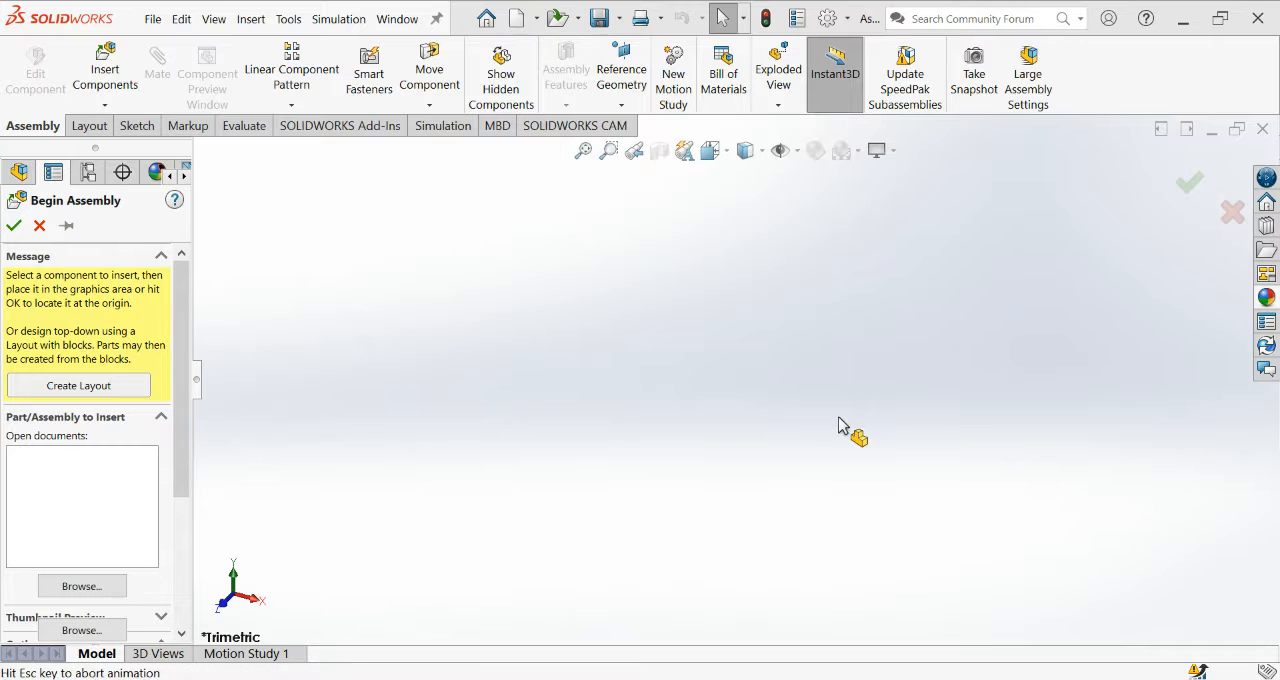
left_click(778, 405)
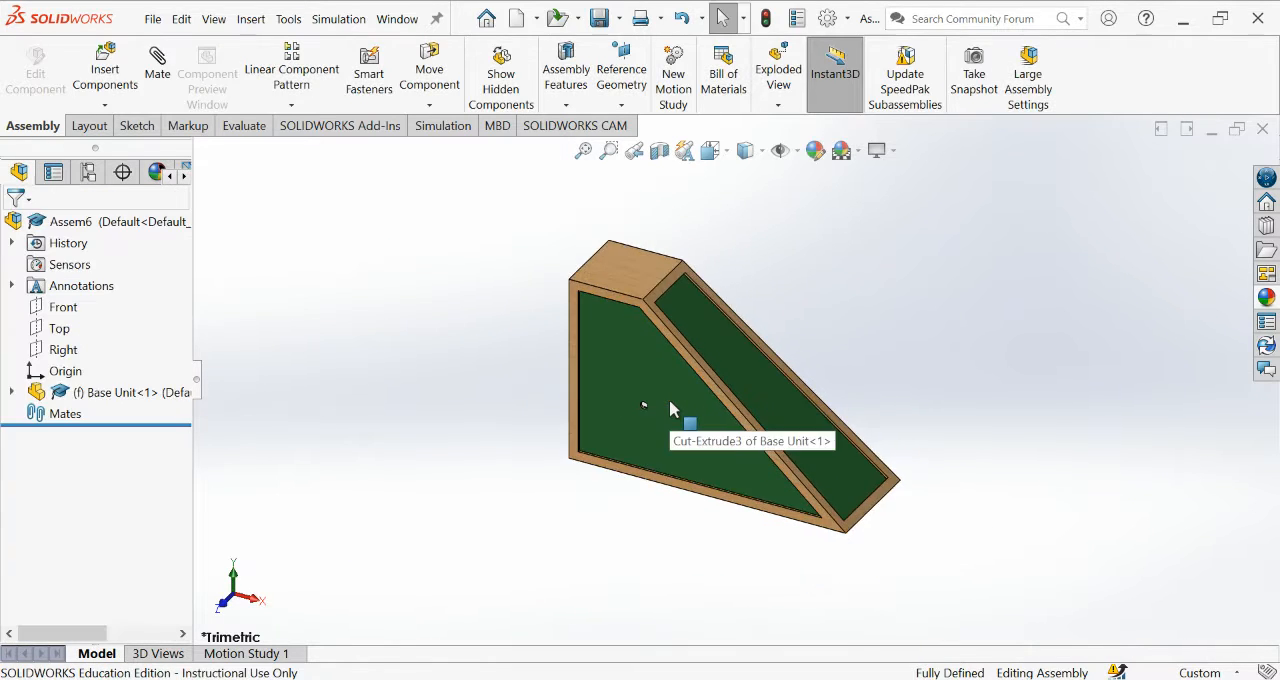
Float the fixed Base Unit component so that it can be mated.
middle_click_drag(644, 402, 550, 333)
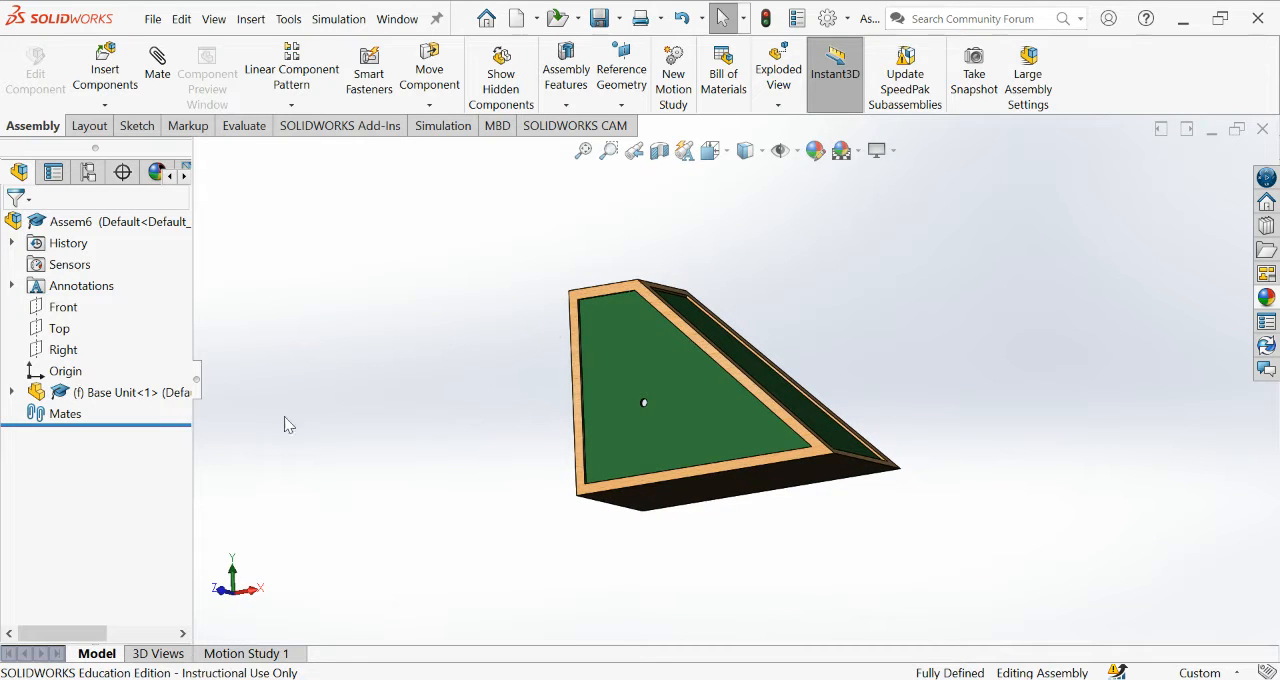
left_click(95, 393)
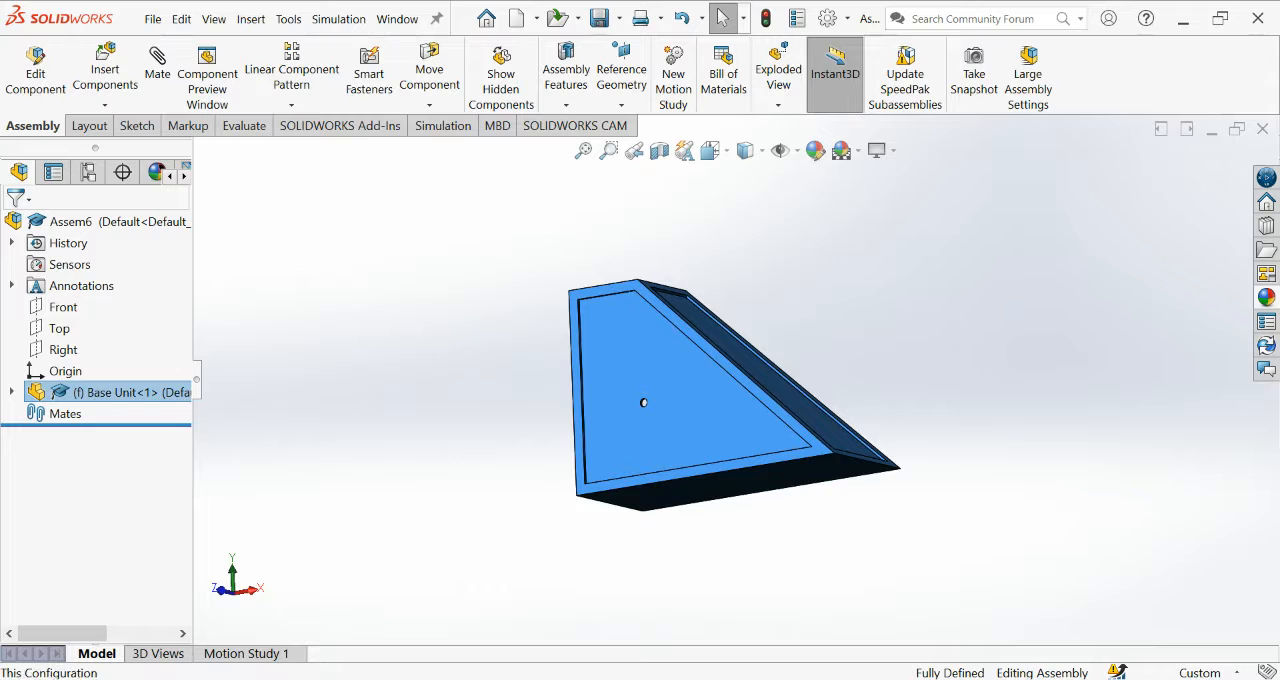
middle_click_drag(300, 410, 383, 371)
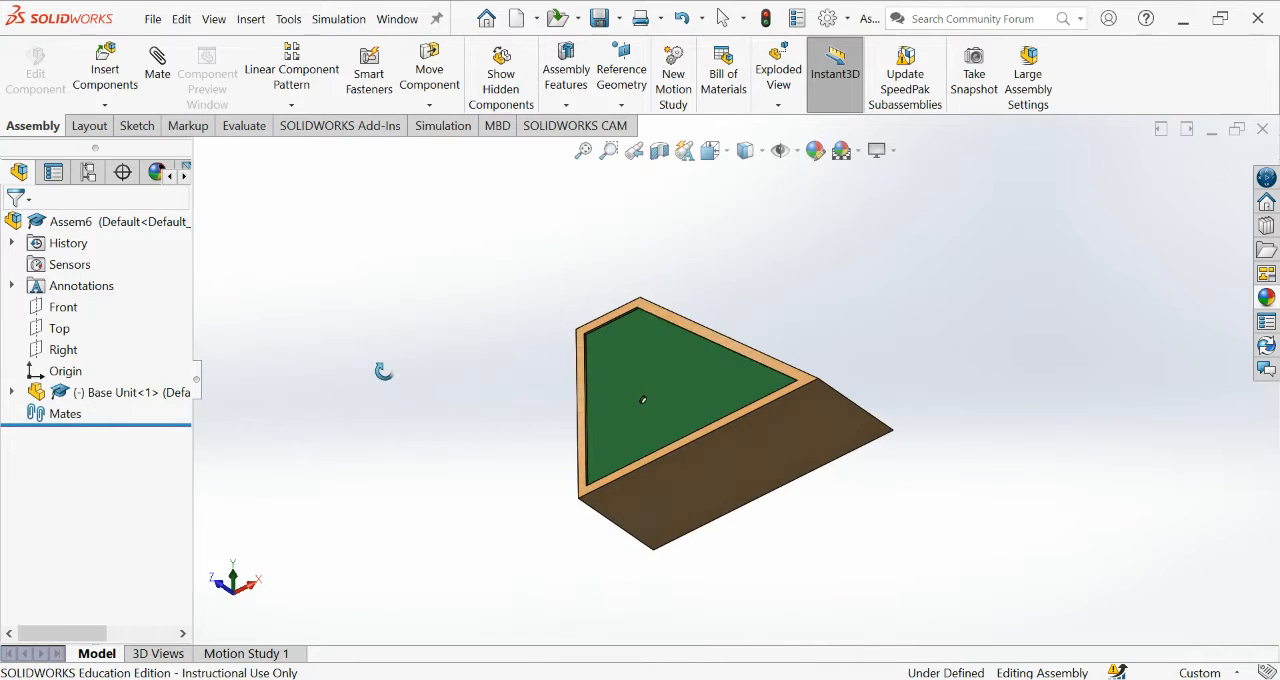
Add a coincident mate between the Base Unit's underside face and the assembly's Top plane.
left_click(708, 491)
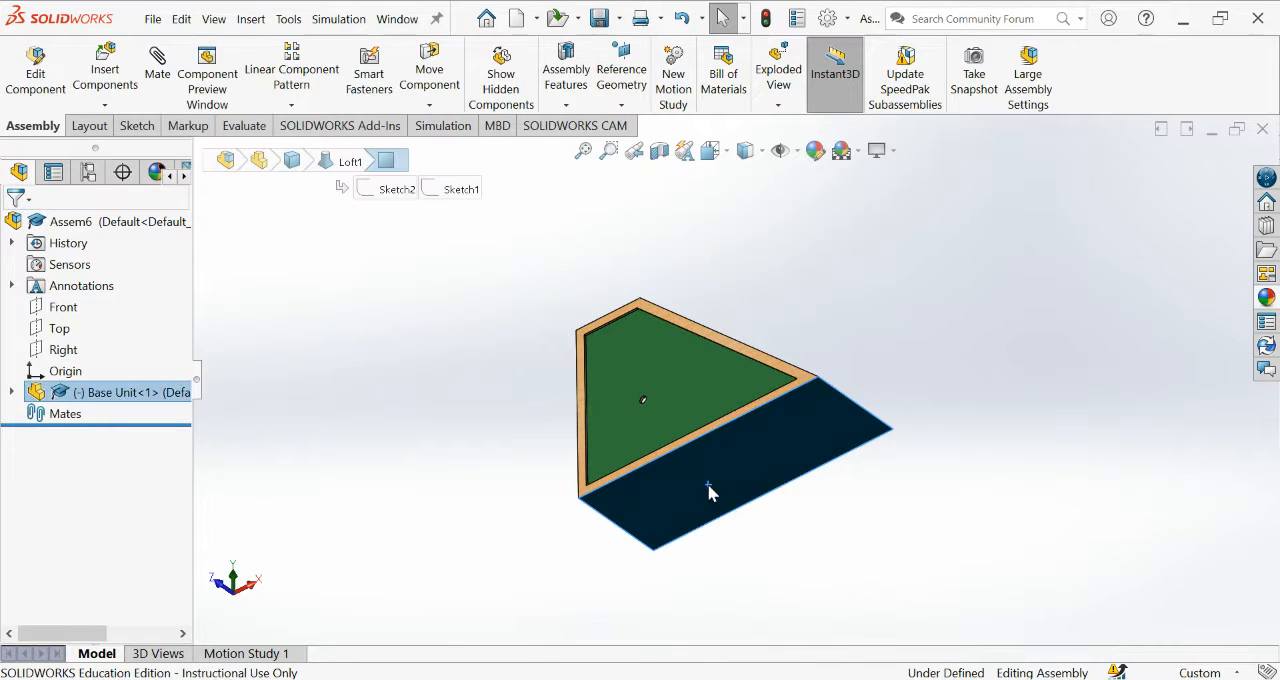
left_click(157, 77)
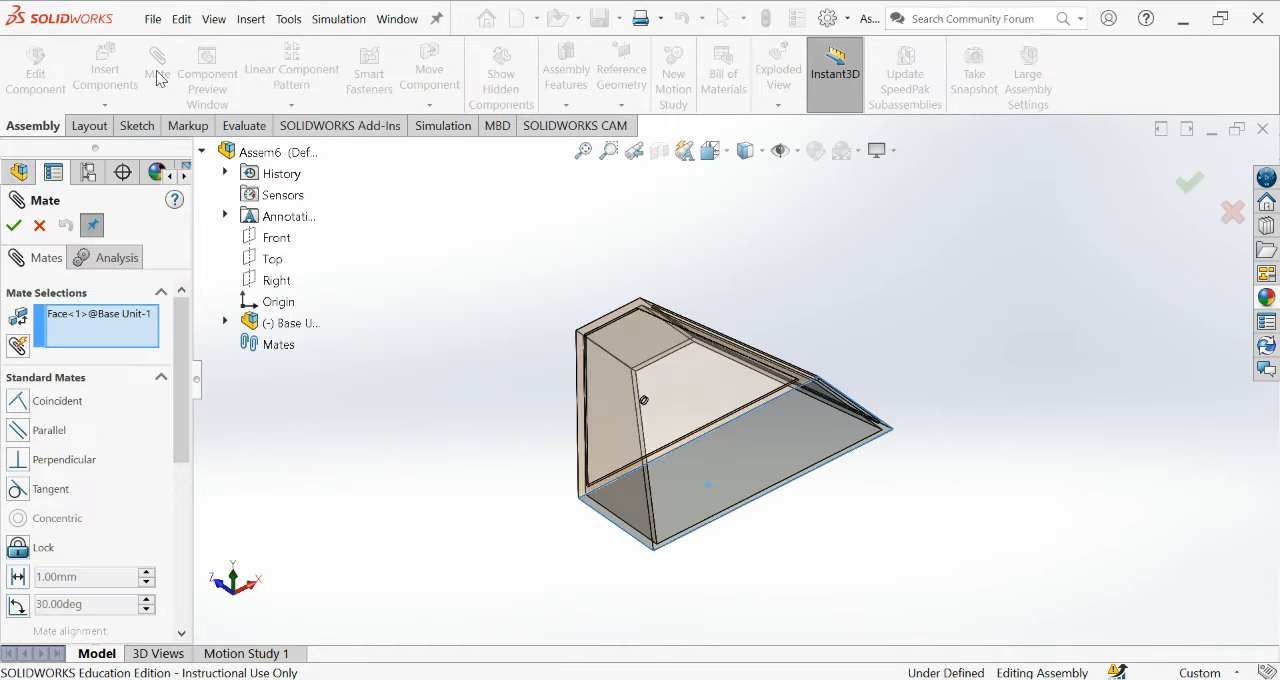
left_click(270, 259)
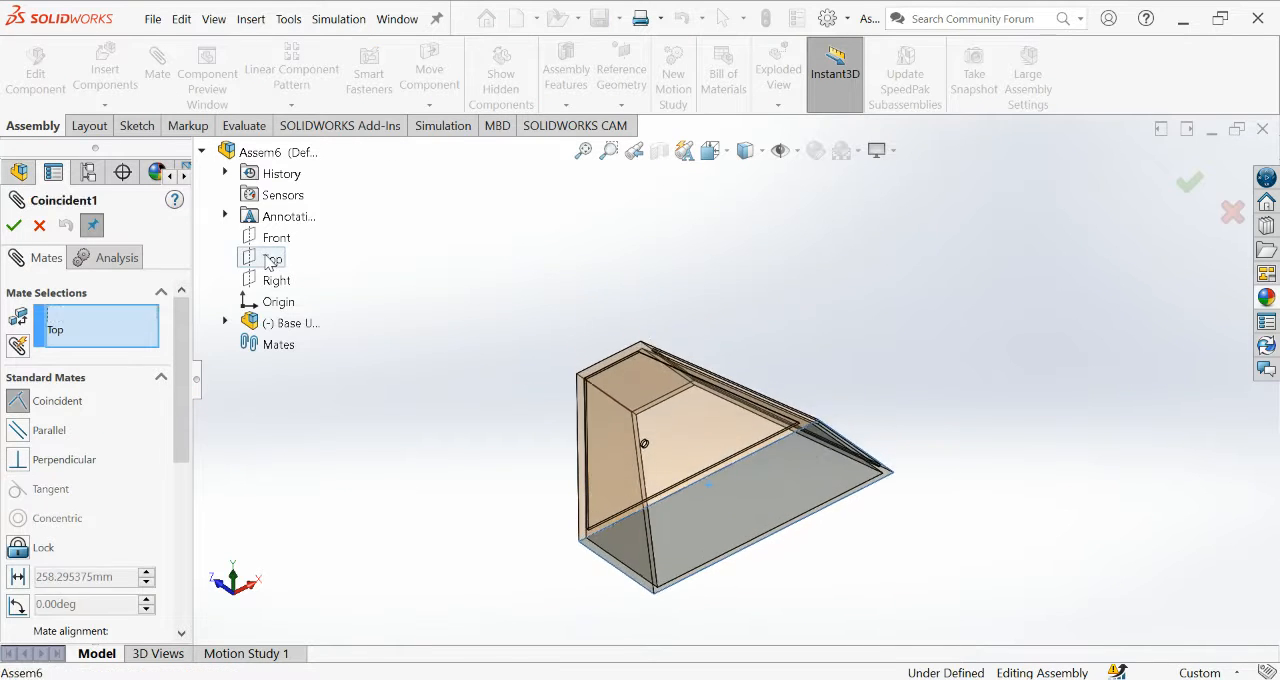
left_click(14, 227)
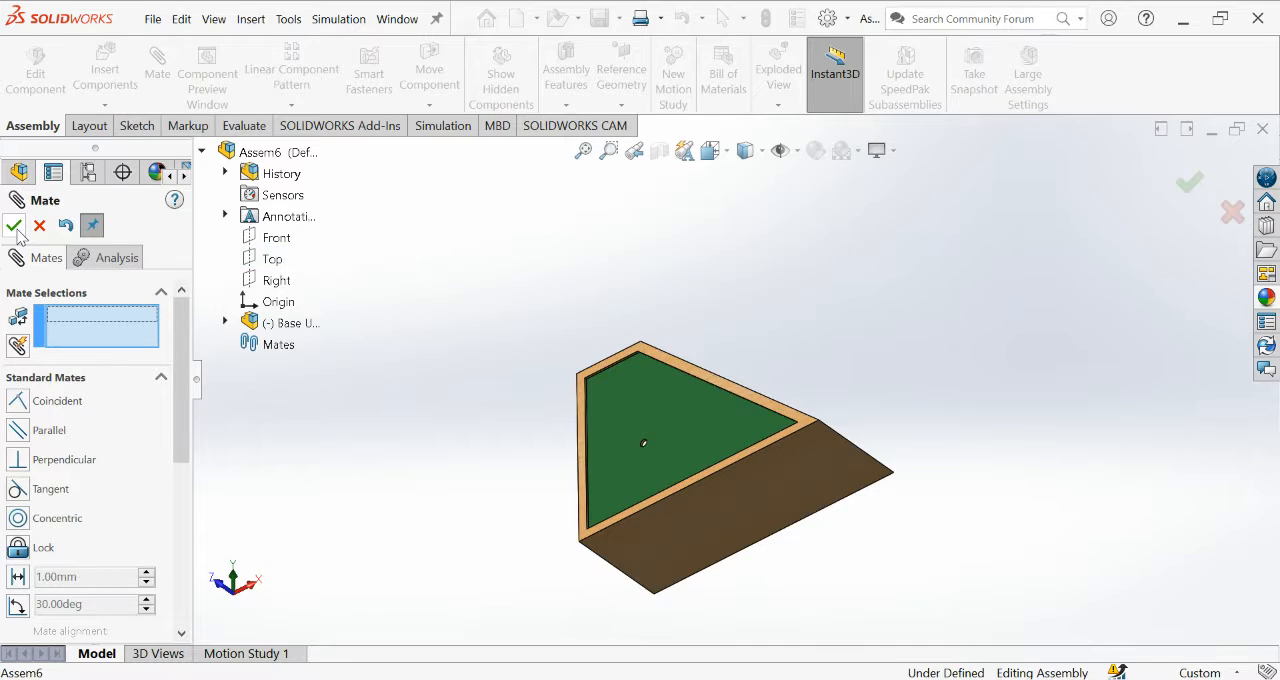
left_click(14, 227)
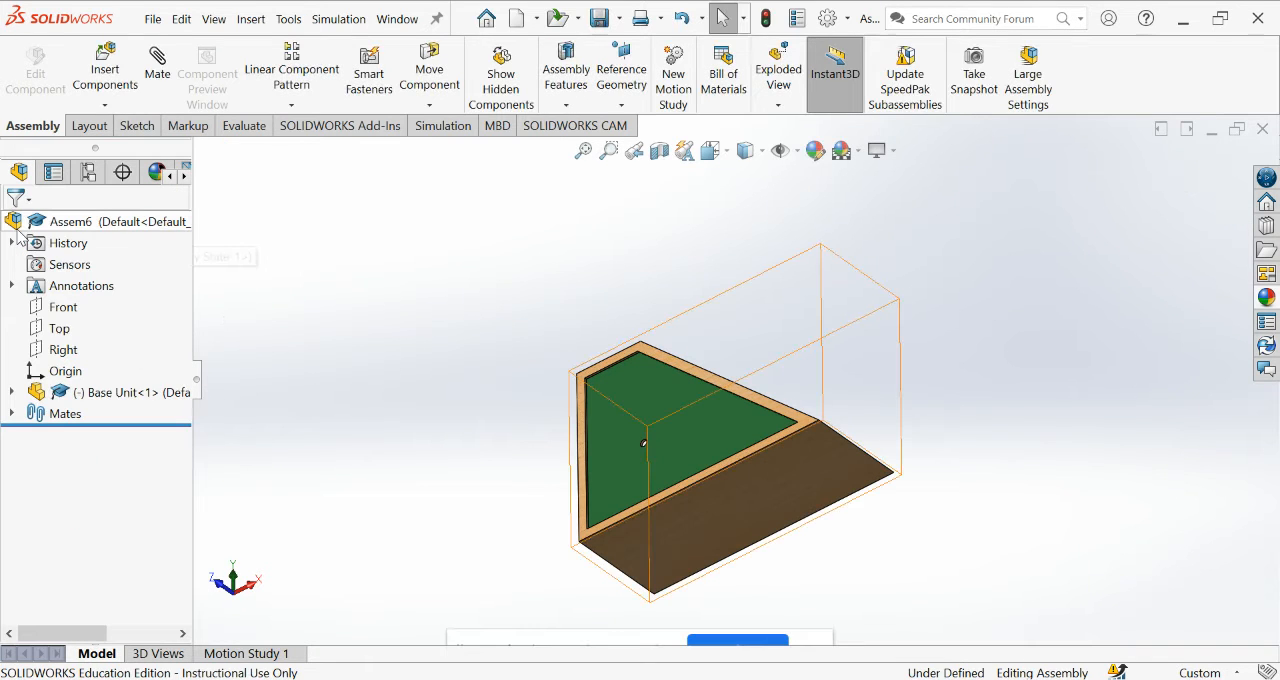
Fix the mated Base Unit component in place so that it cannot move in the assembly.
left_click(110, 393)
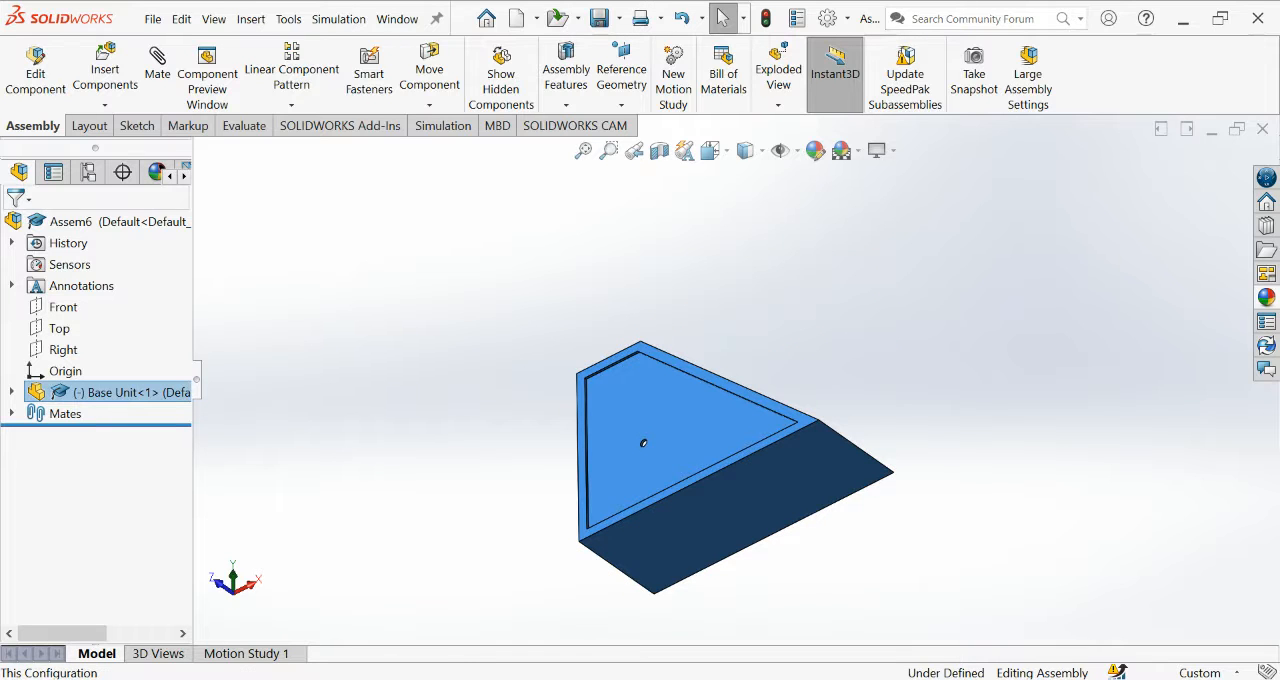
left_click(157, 285)
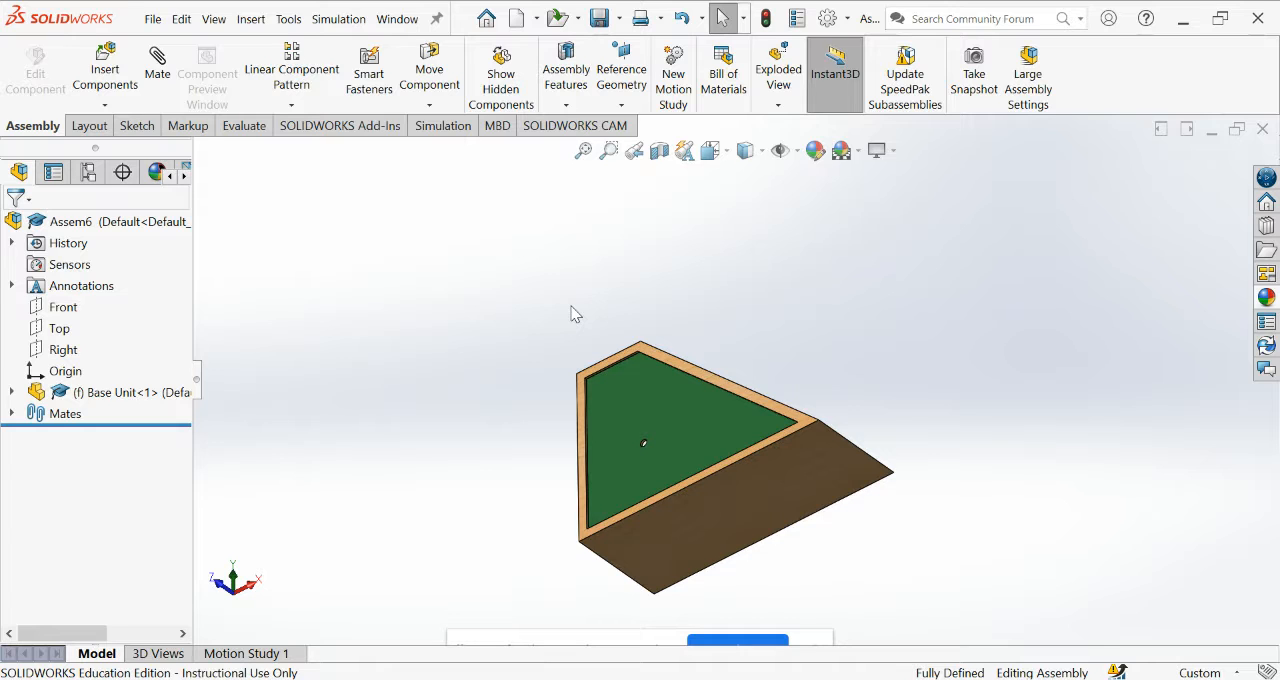
key("ctrl+7")
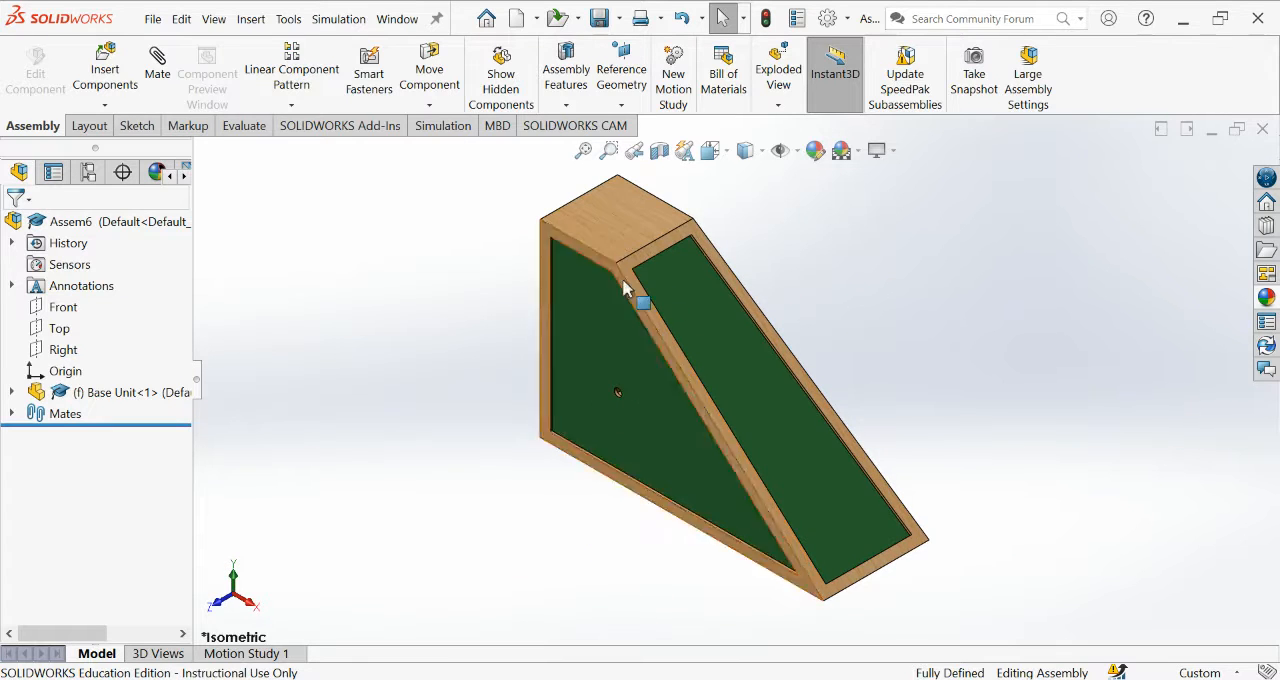
key("f")
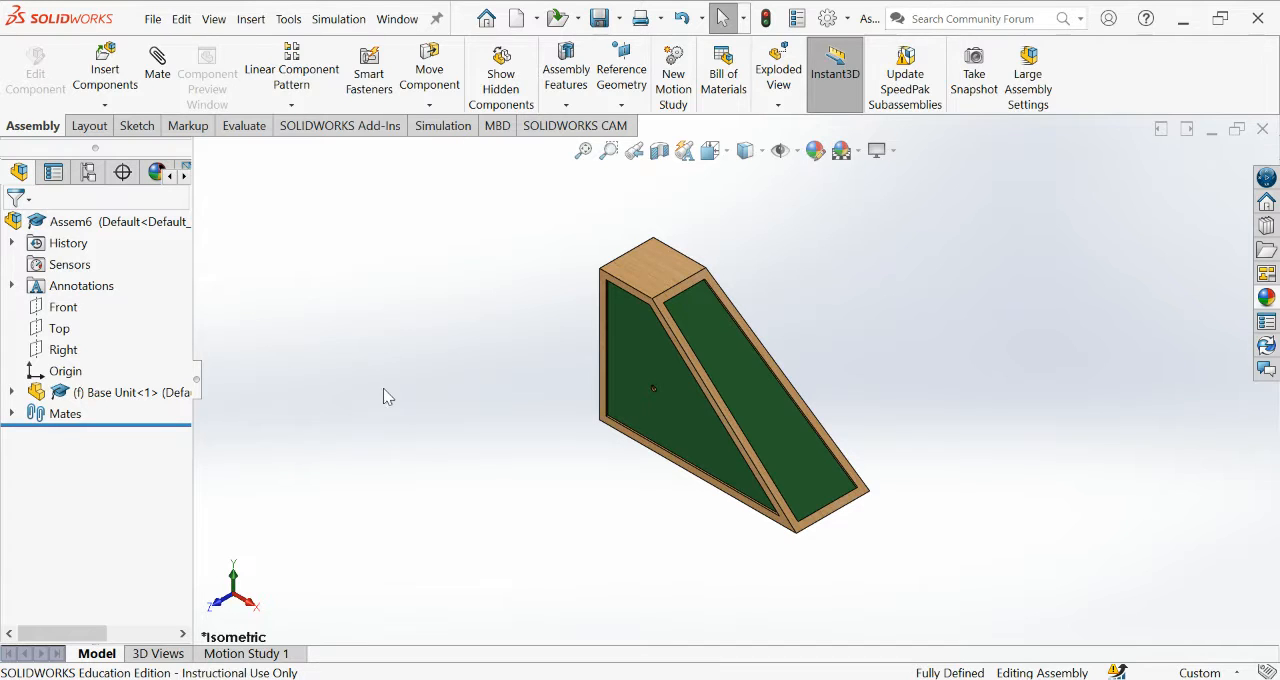
Insert the Wheel part and place it in free space beside the Base Unit's vertical edge.
left_click(106, 53)
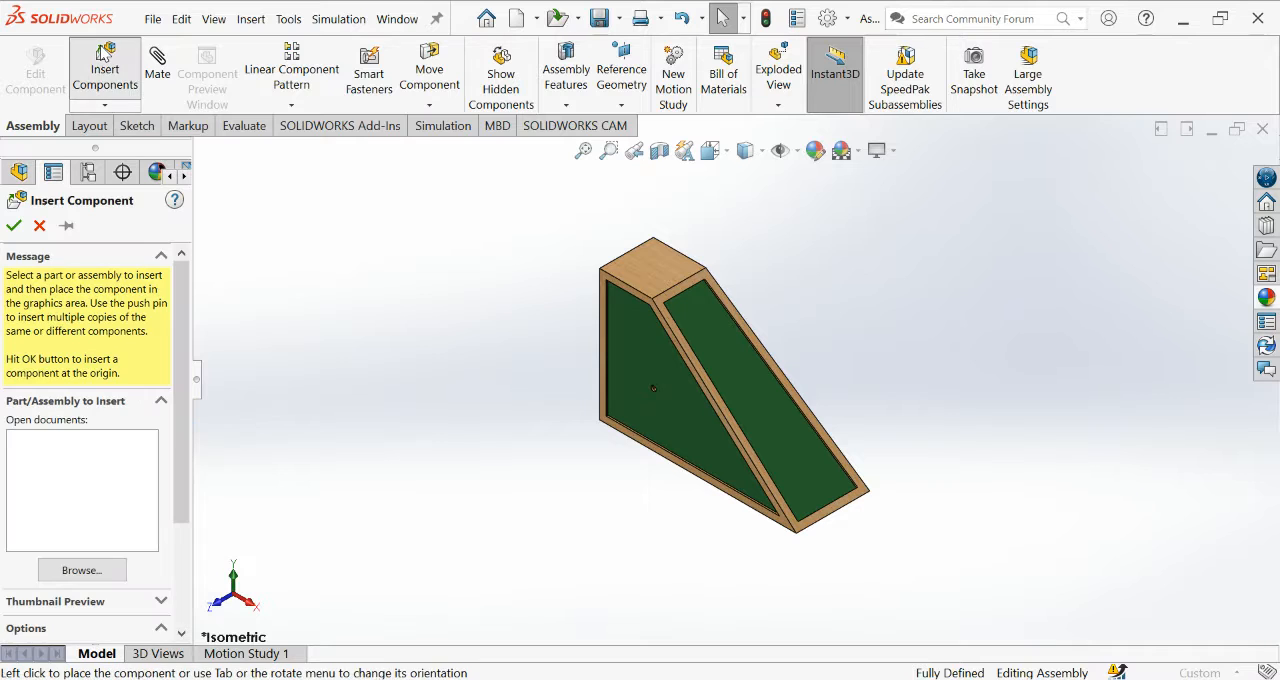
left_click(99, 568)
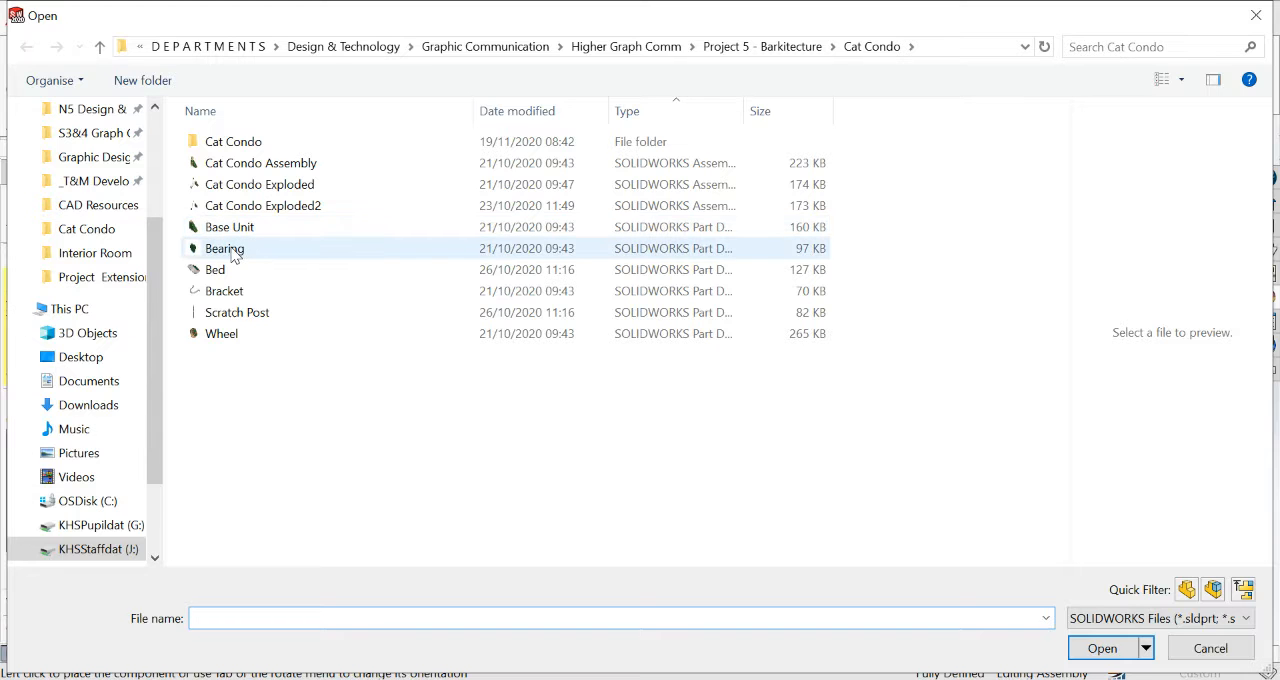
left_click(1100, 646)
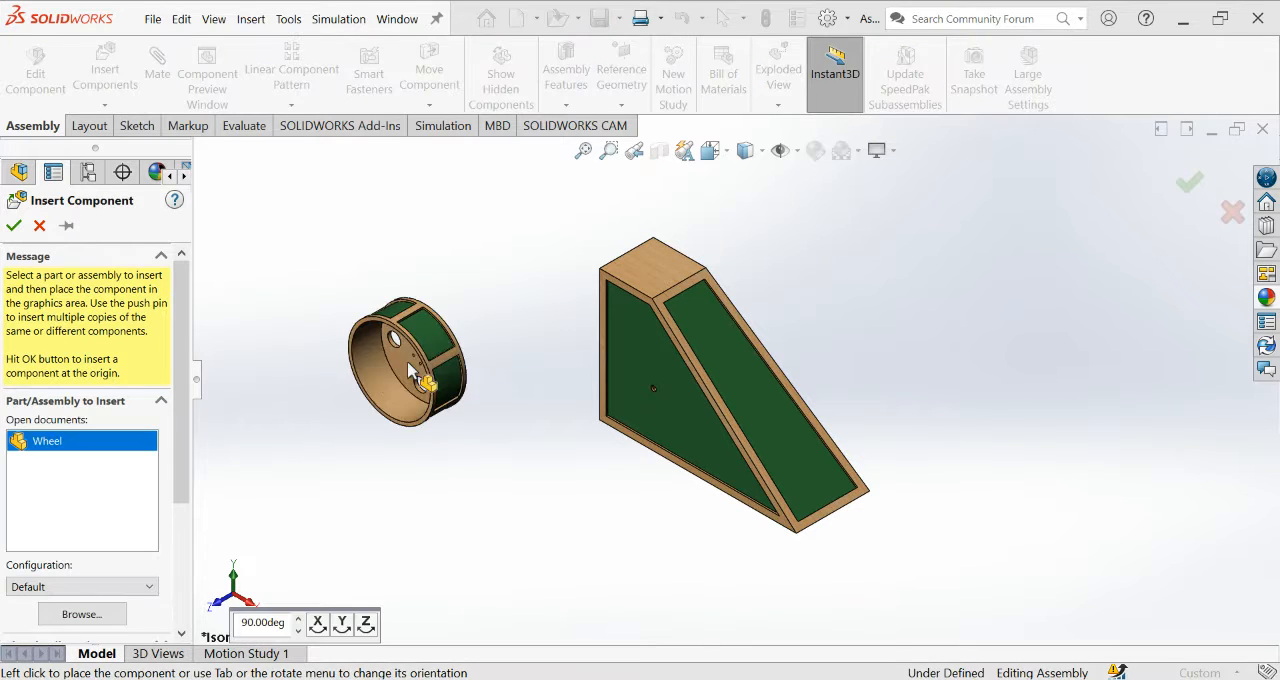
left_click(455, 460)
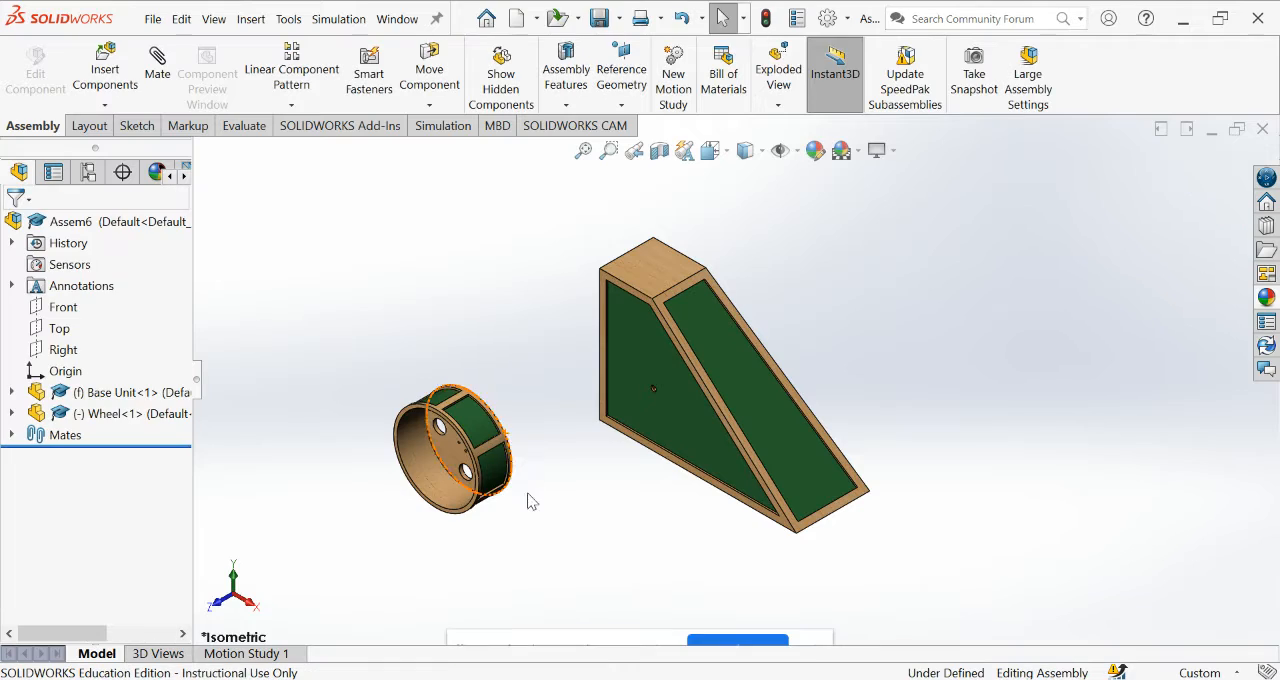
Insert the Bearing part and place it in the space between the Wheel and the Base Unit.
middle_click_drag(527, 501, 470, 400)
scroll(472, 460, "down", 7)
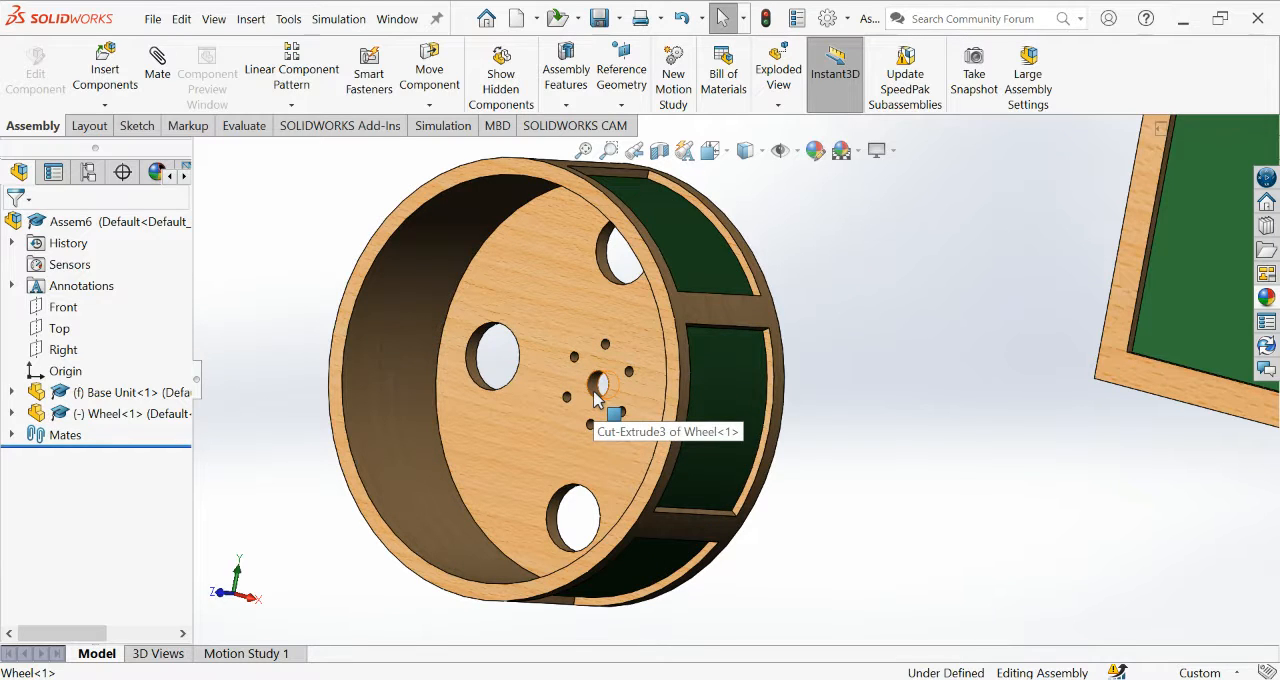
scroll(595, 394, "up", 1)
scroll(619, 392, "up", 3)
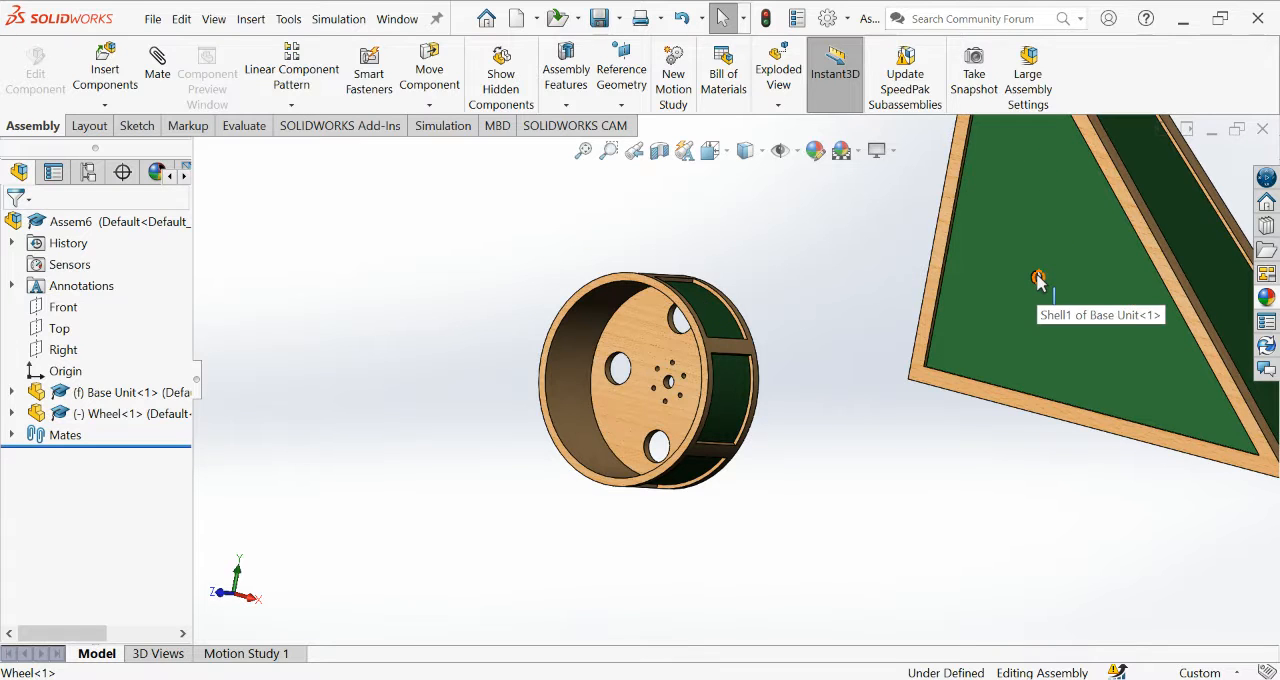
scroll(1040, 285, "up", 2)
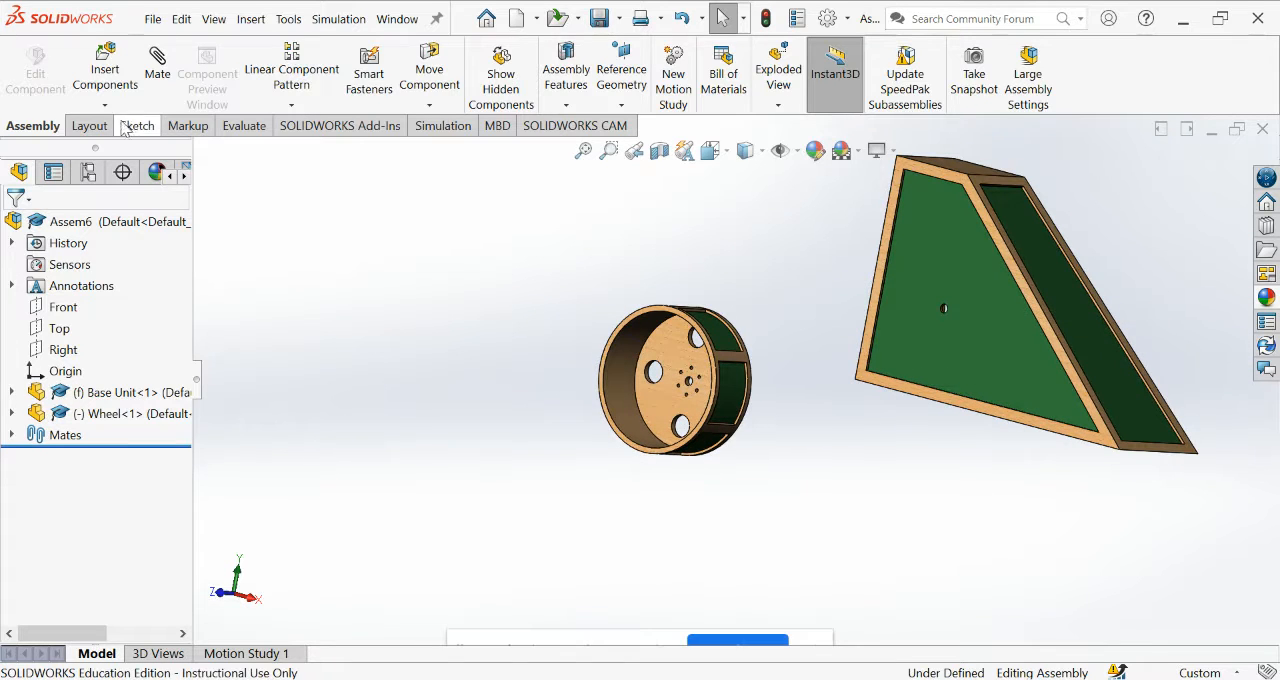
left_click(108, 72)
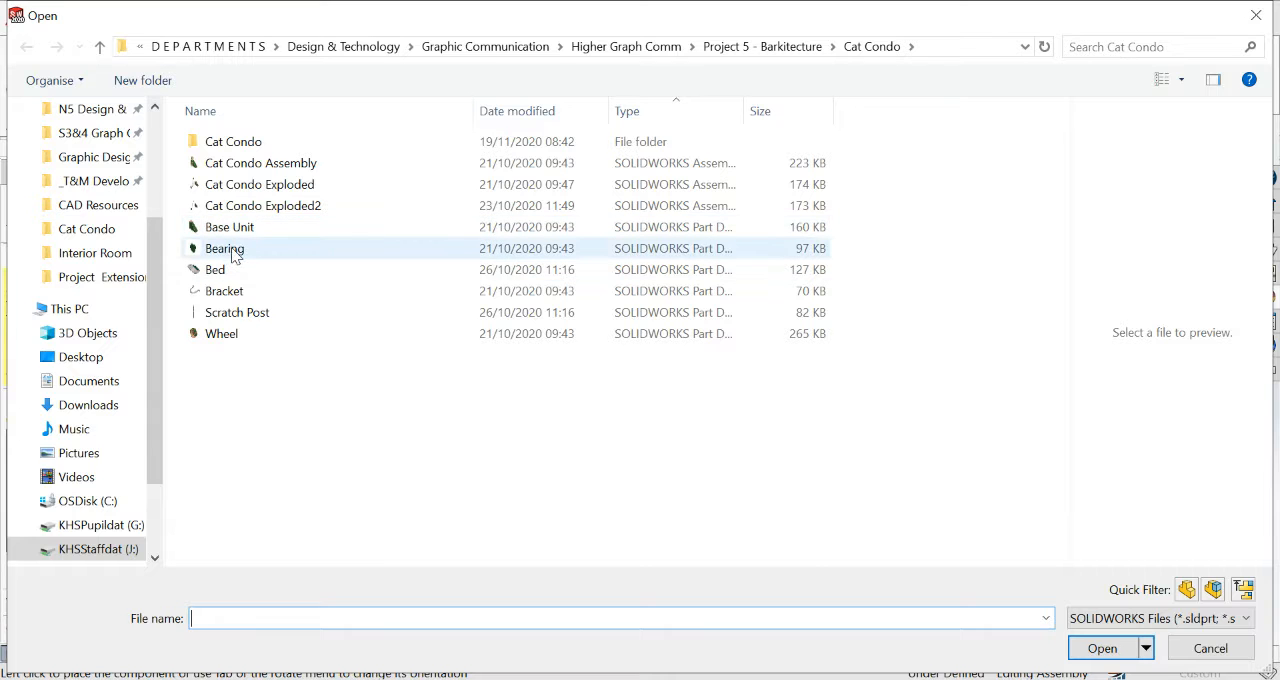
left_click(1106, 650)
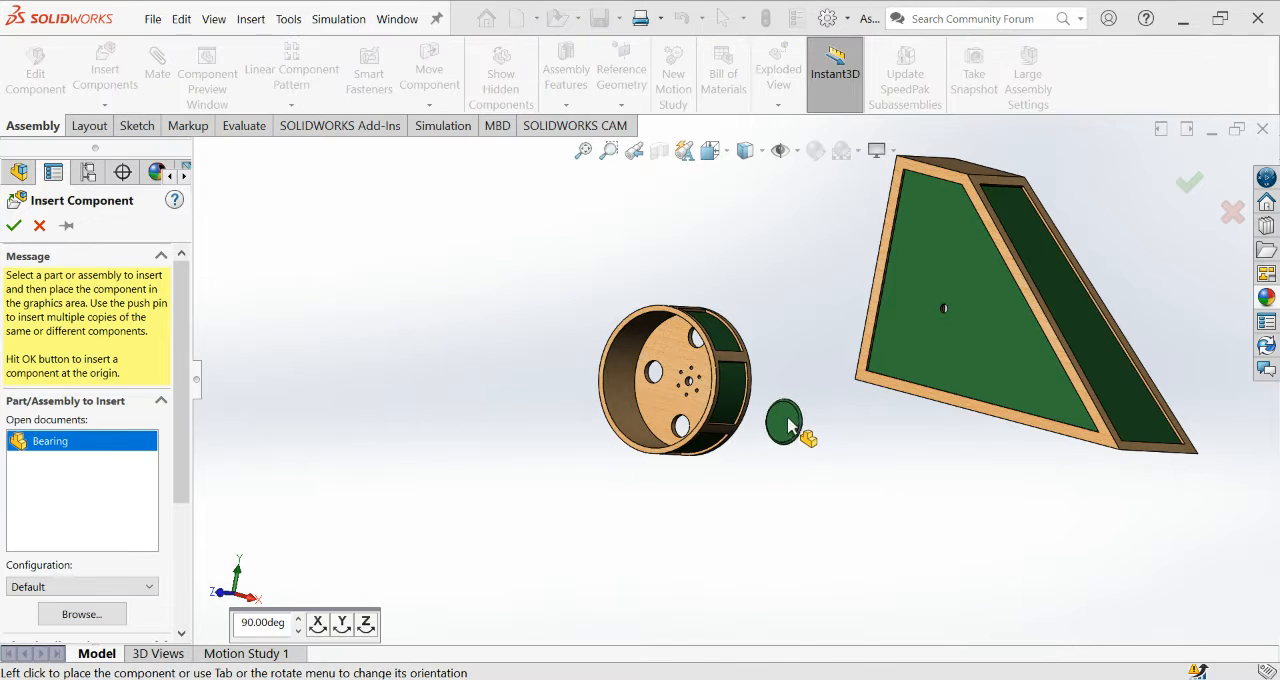
left_click(797, 445)
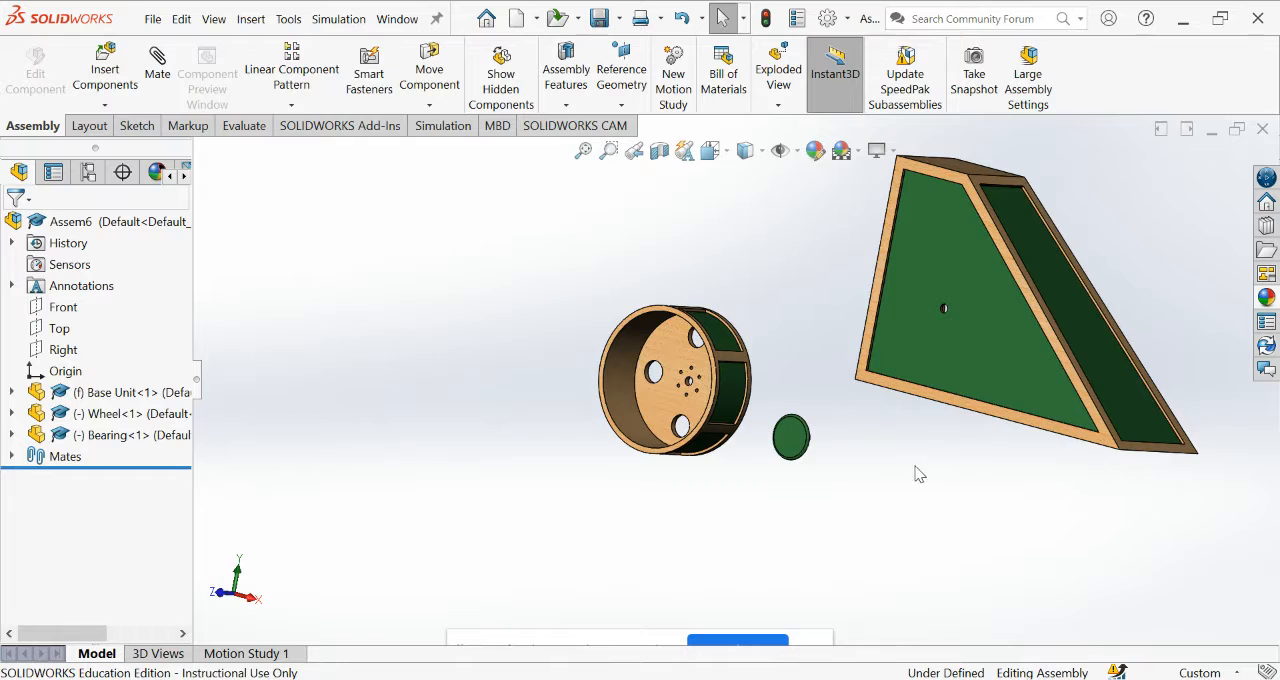
Add a concentric mate between the Bearing's central shaft and the Wheel's central hole.
middle_click_drag(919, 474, 815, 439)
scroll(873, 452, "down", 1)
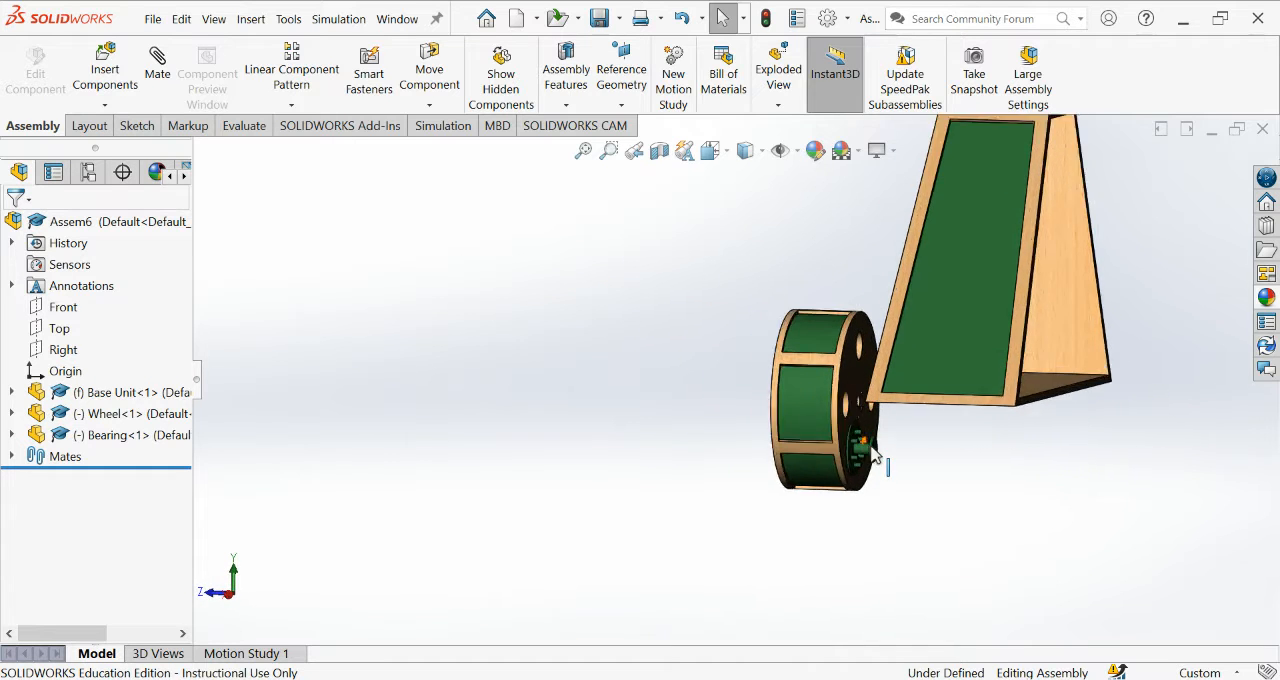
scroll(873, 455, "down", 3)
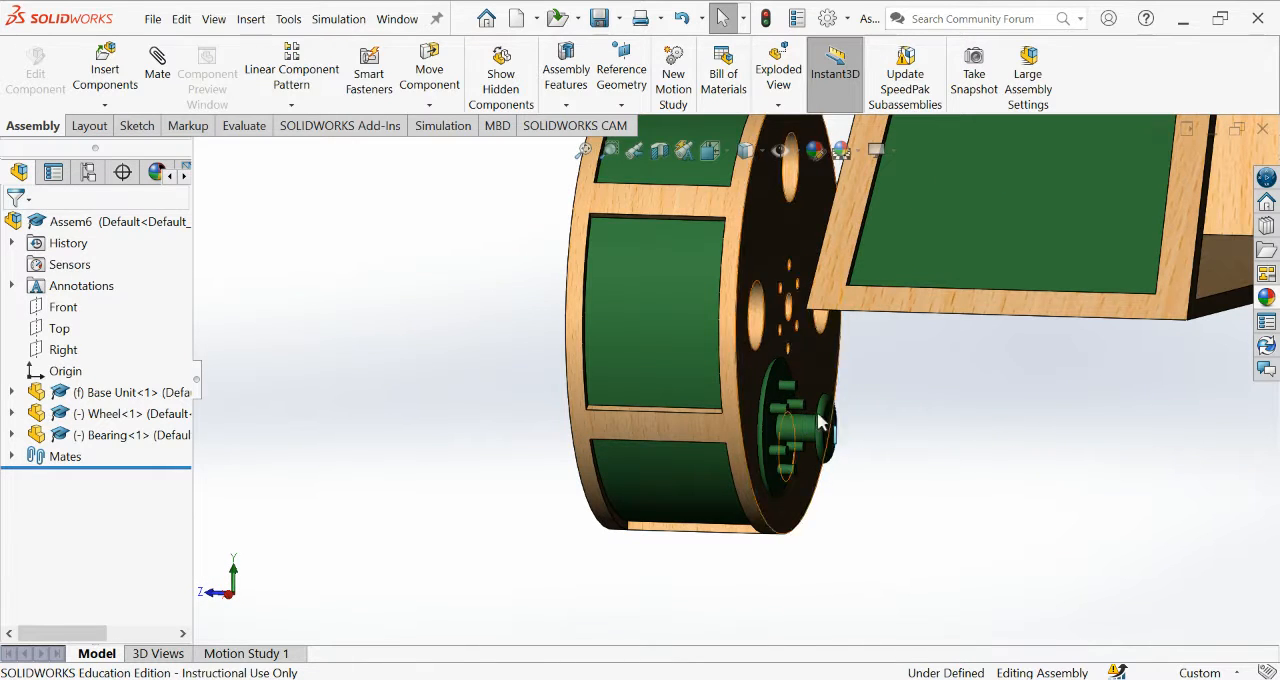
scroll(900, 447, "up", 2)
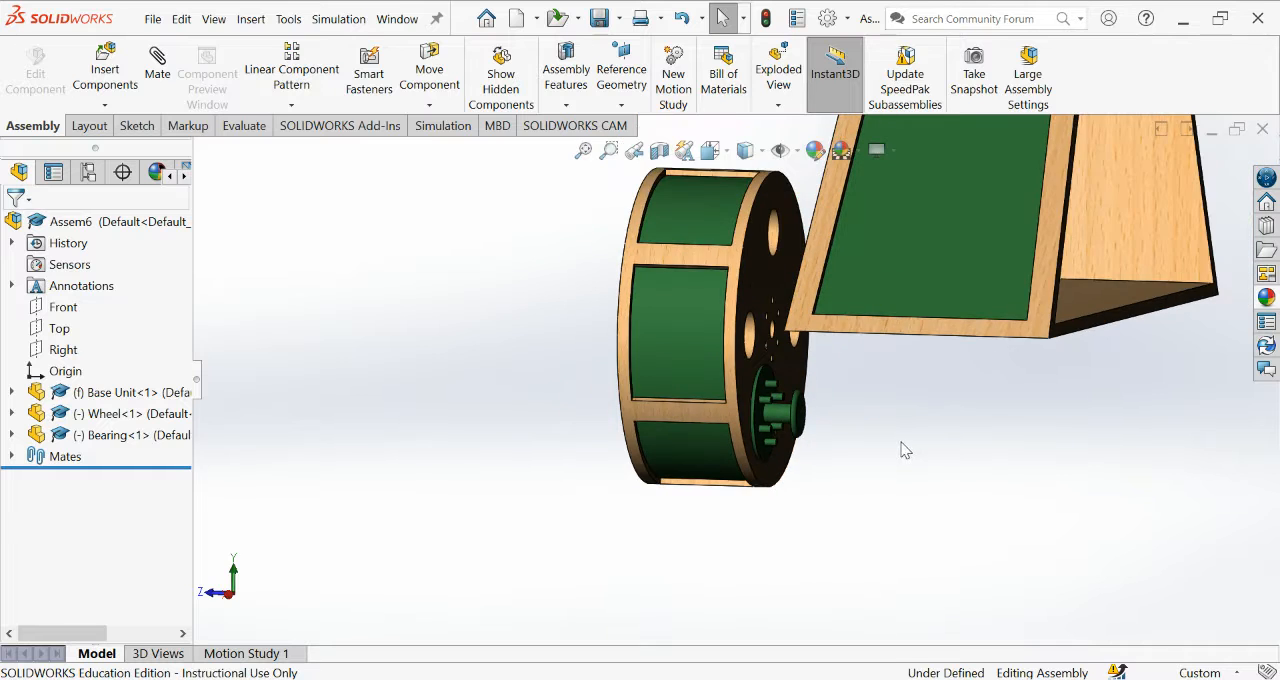
middle_click_drag(903, 450, 960, 465)
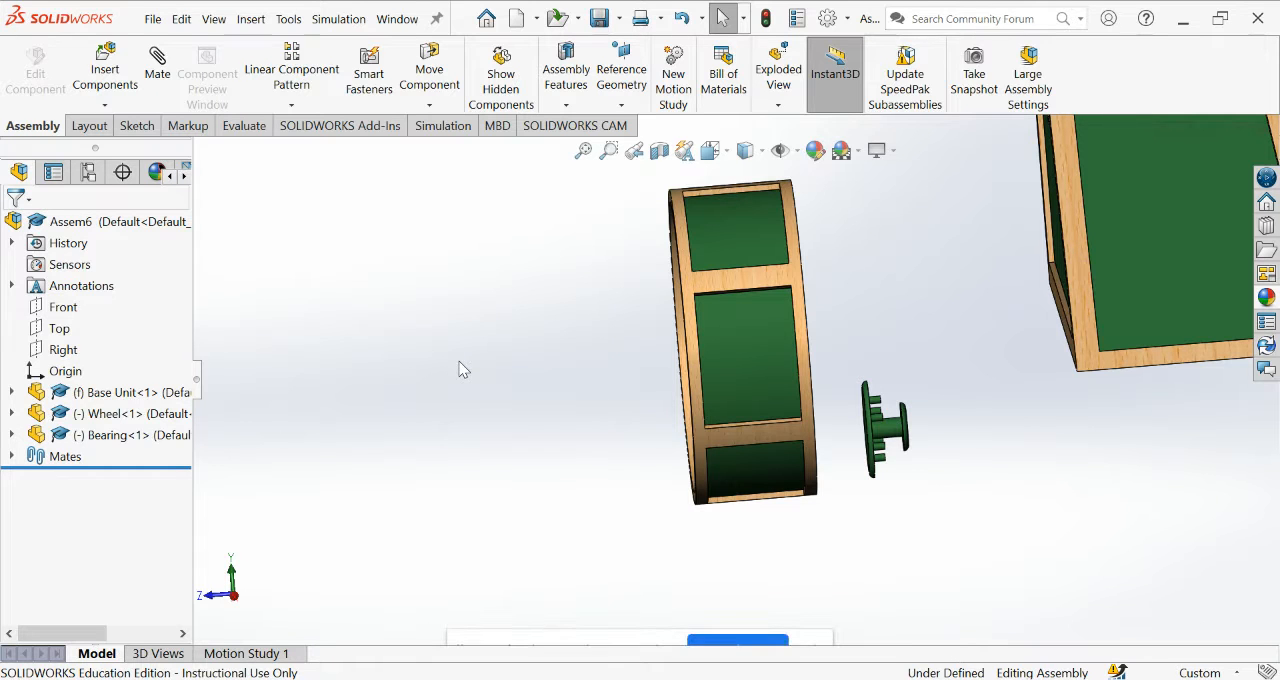
left_click(157, 70)
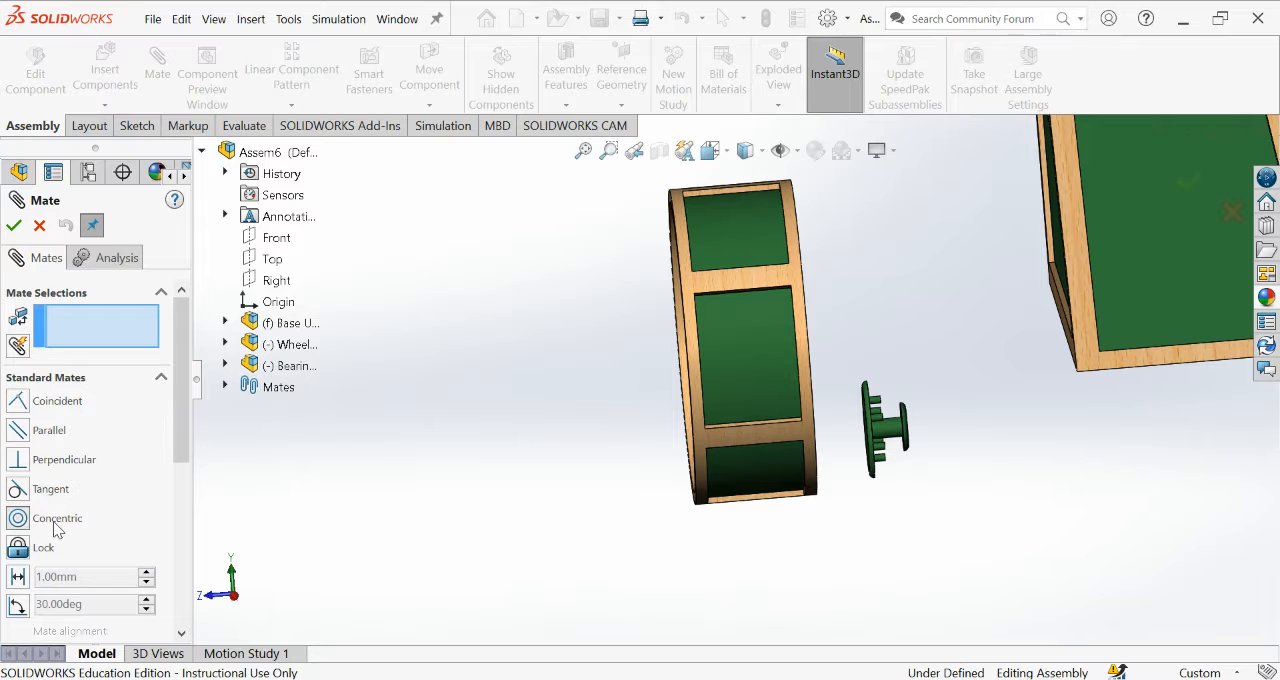
left_click(56, 522)
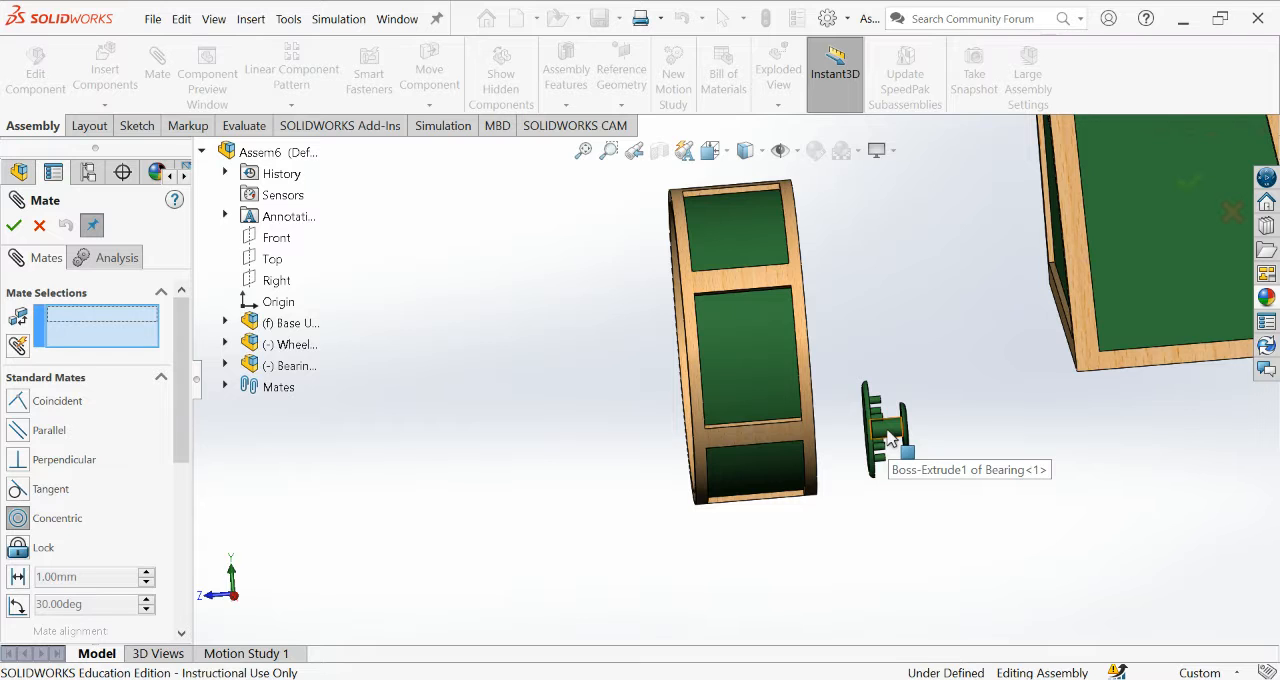
scroll(895, 435, "down", 5)
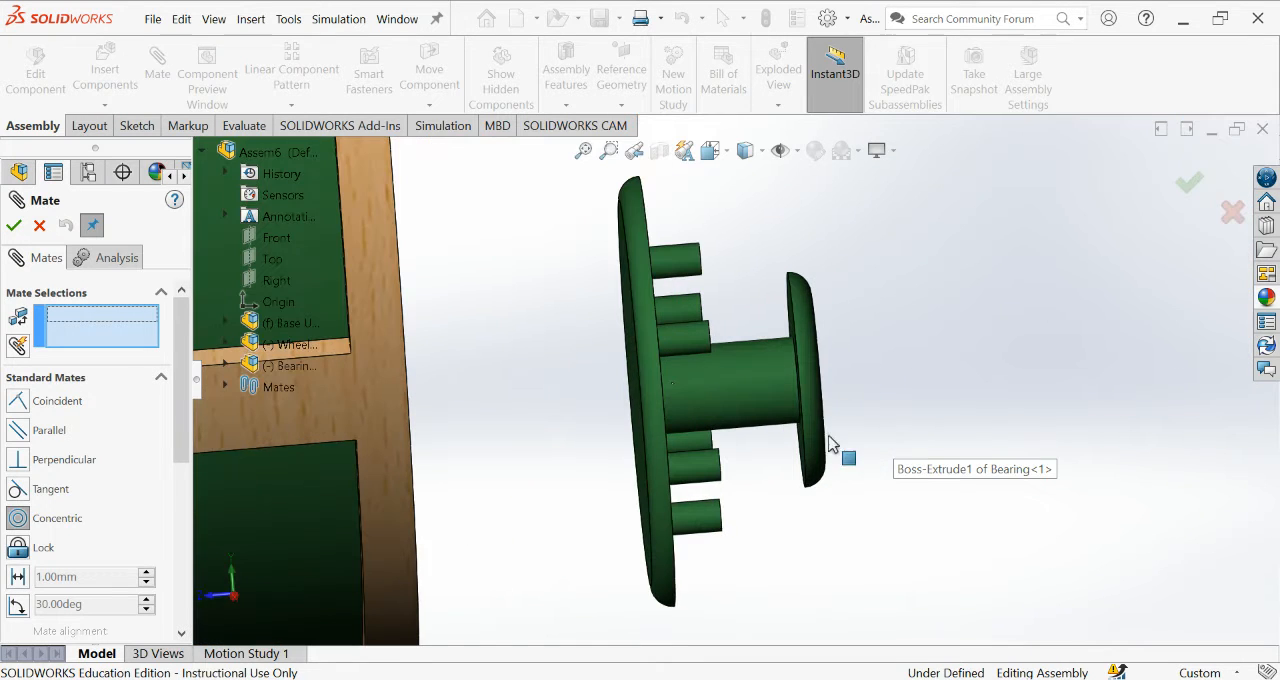
left_click(740, 395)
scroll(913, 392, "up", 5)
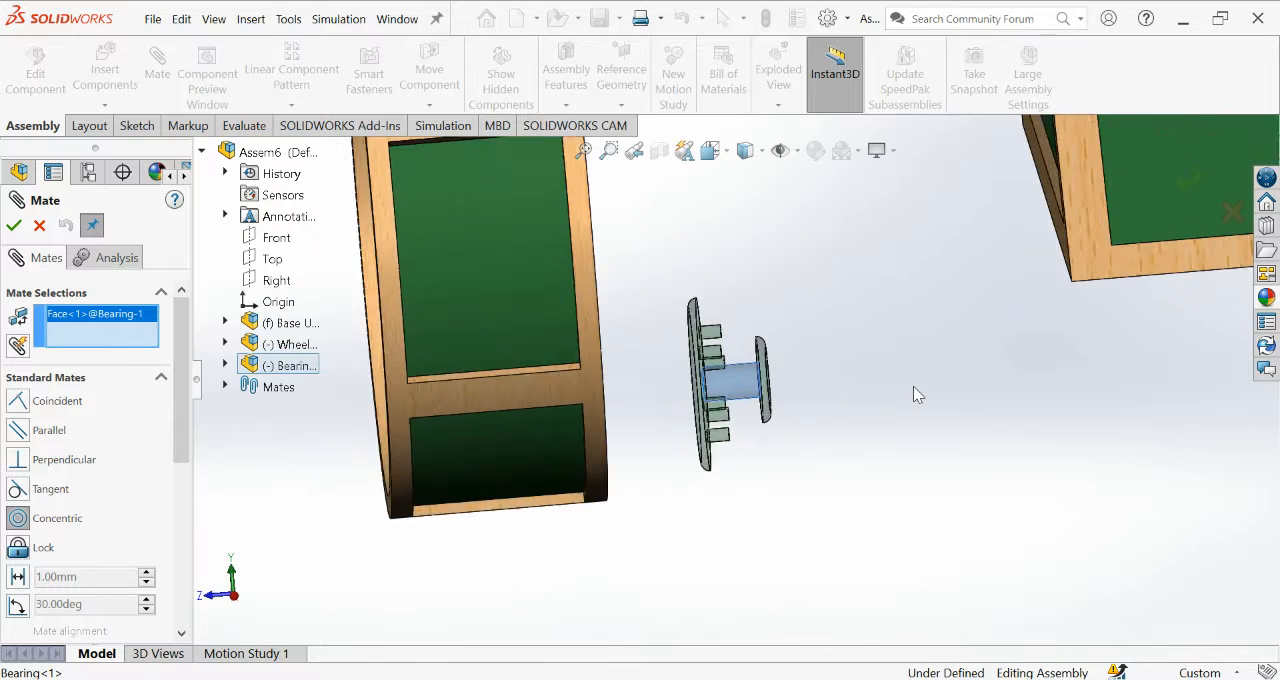
middle_click_drag(913, 386, 972, 402)
scroll(460, 288, "down", 6)
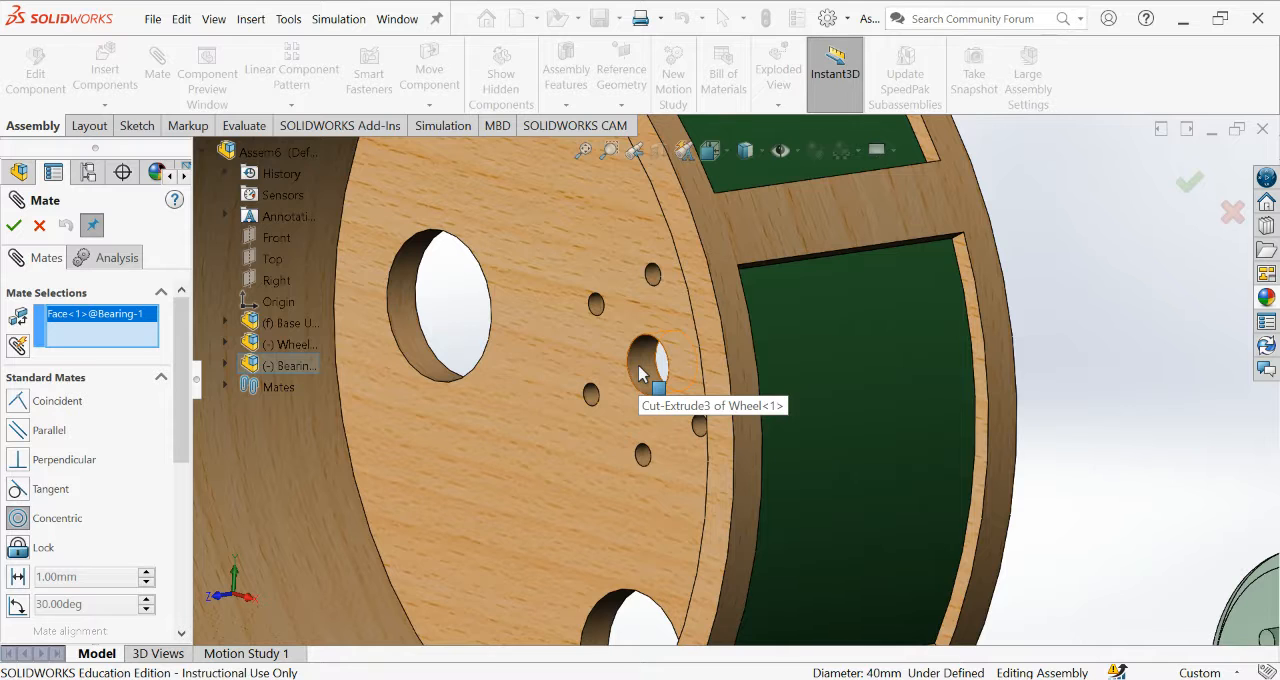
left_click(640, 372)
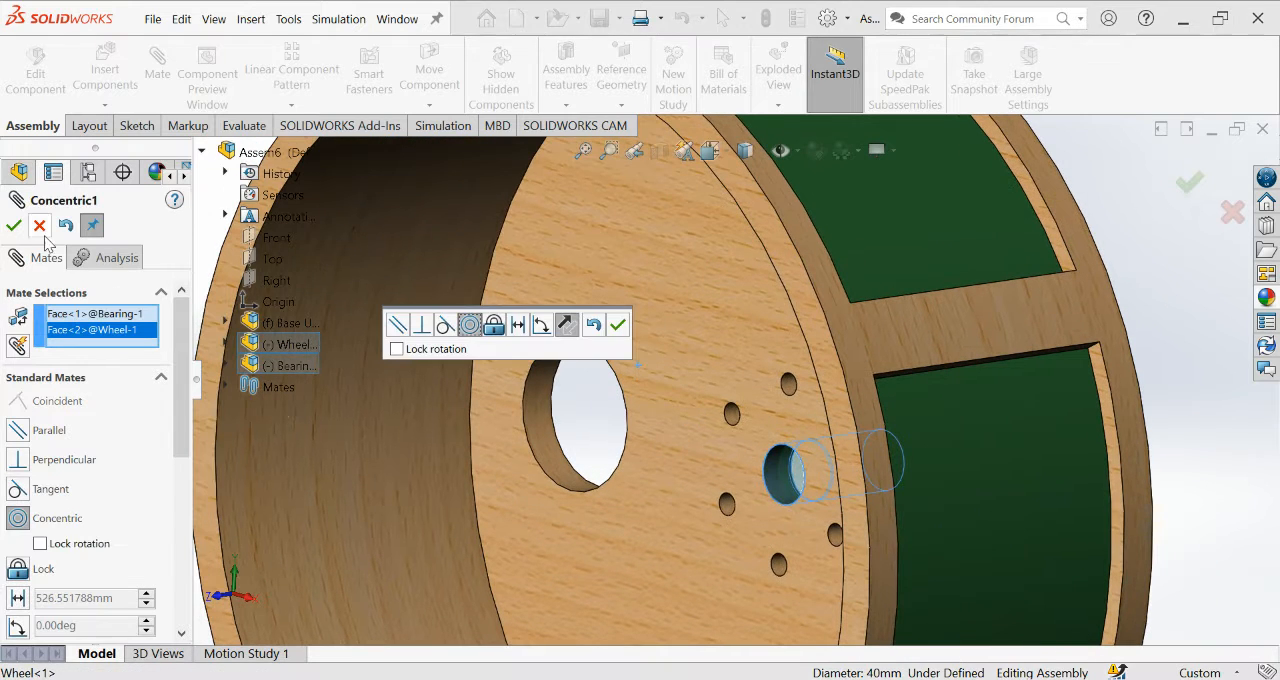
left_click(14, 225)
left_click(14, 225)
Move the Bearing along the shared axis to the Wheel's open side, clear of the Wheel.
scroll(740, 385, "up", 3)
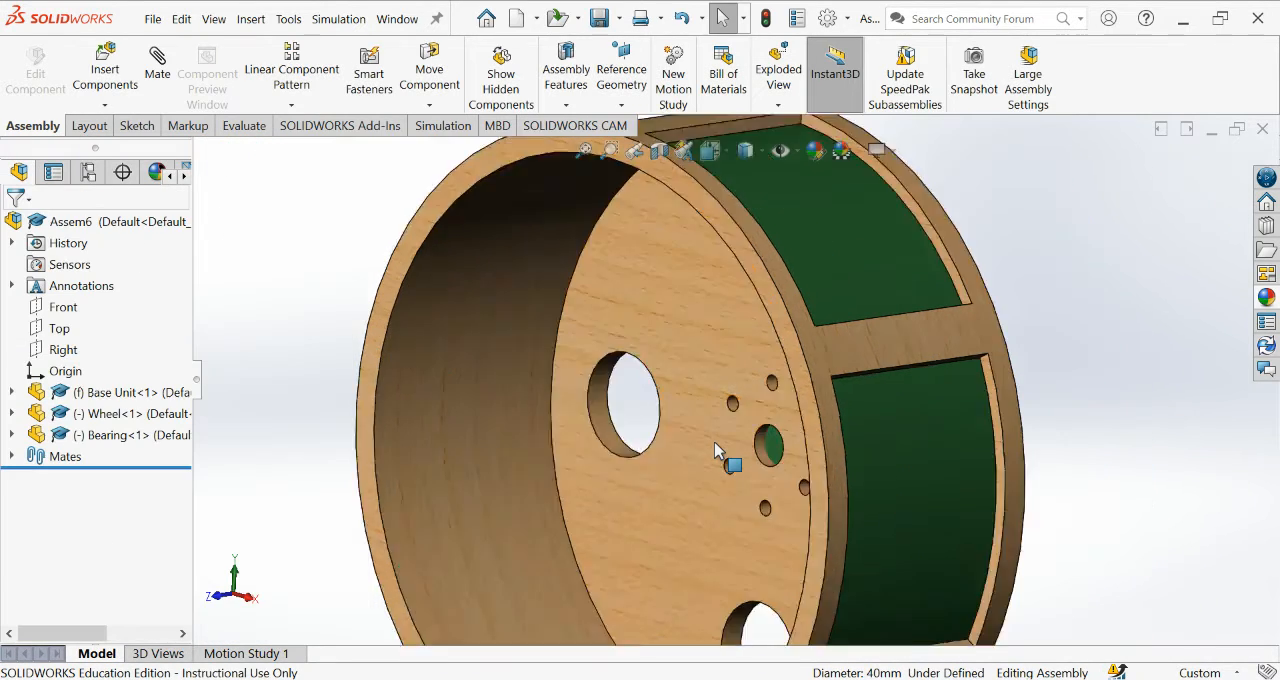
scroll(716, 451, "up", 5)
middle_click_drag(920, 491, 880, 467)
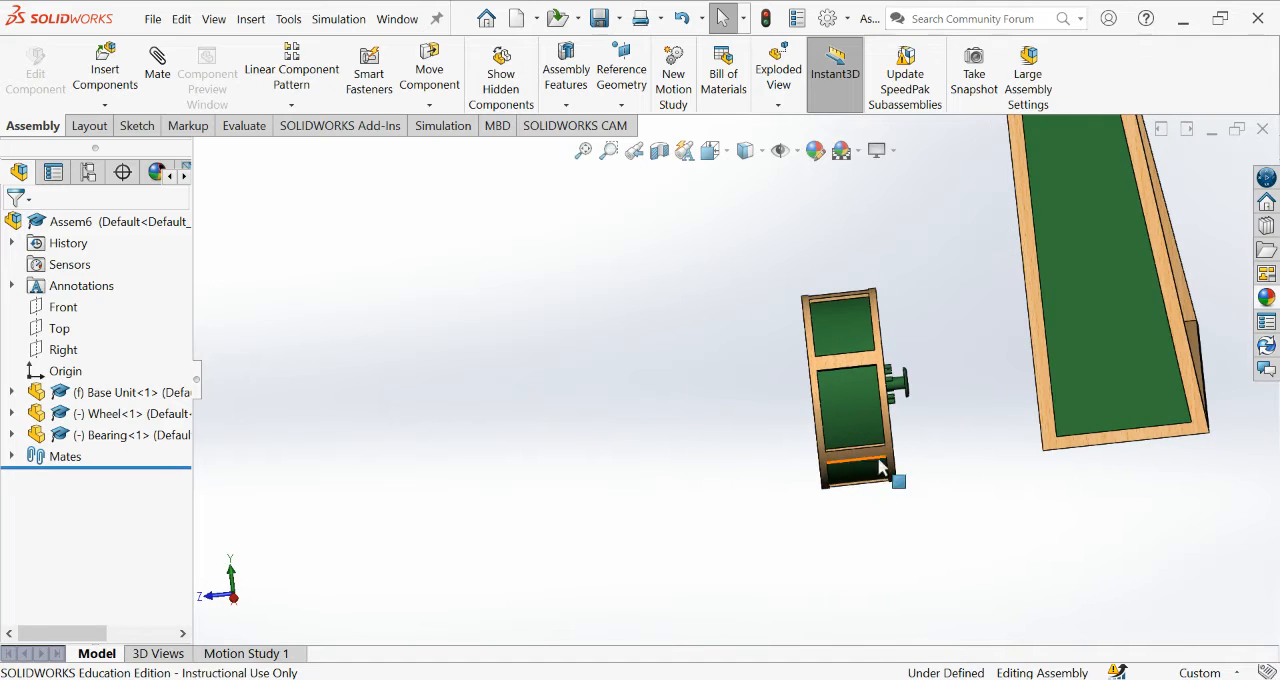
left_click_drag(903, 388, 626, 402)
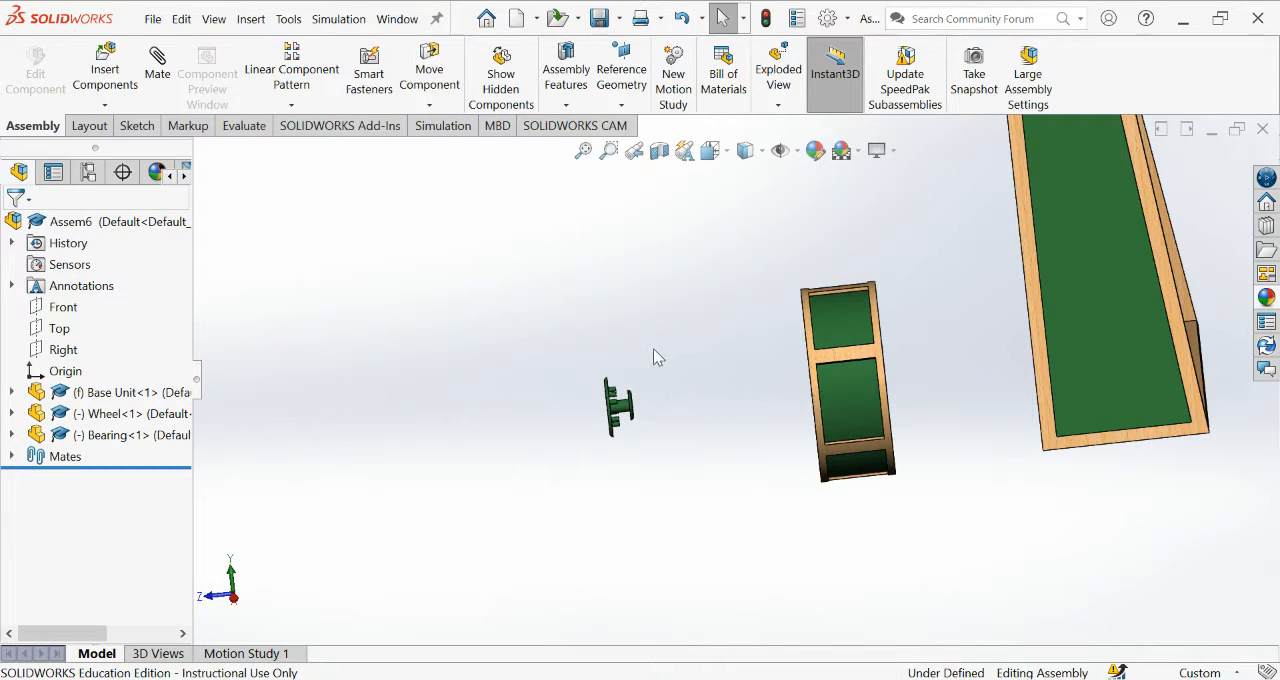
Add a concentric mate between one of the Bearing's small pegs and a matching small hole beside the Wheel's central hole.
middle_click_drag(657, 357, 749, 400)
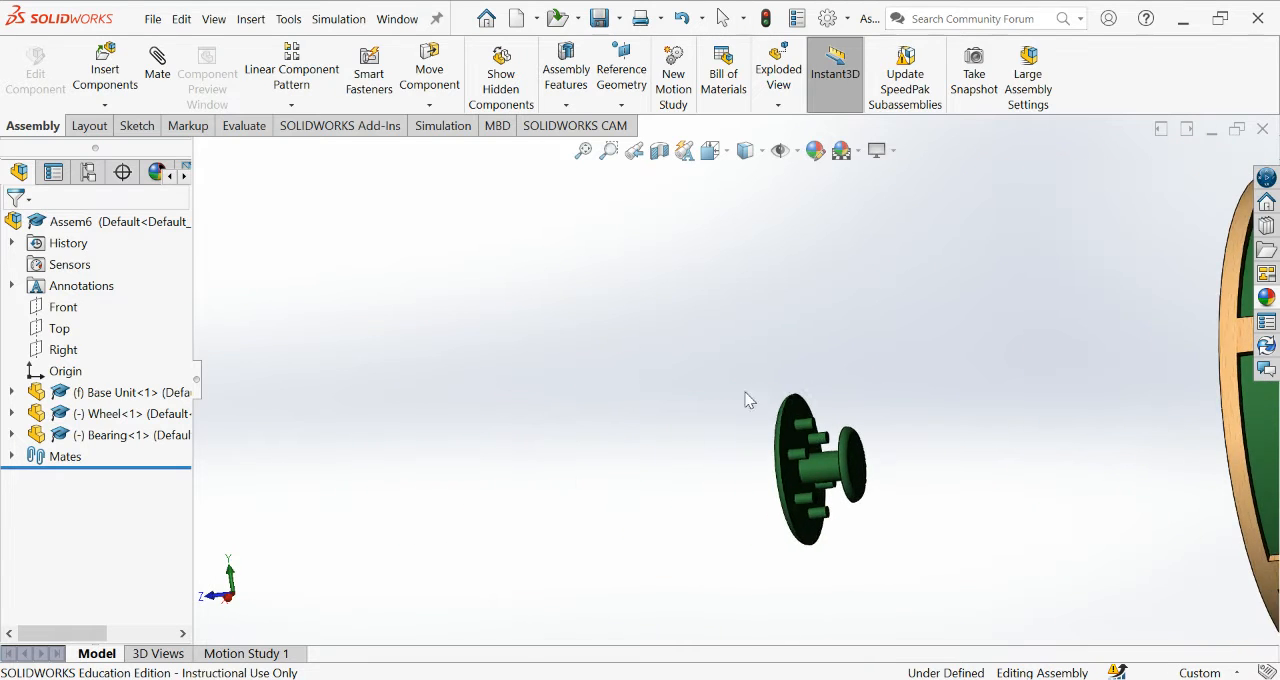
scroll(749, 400, "down", 2)
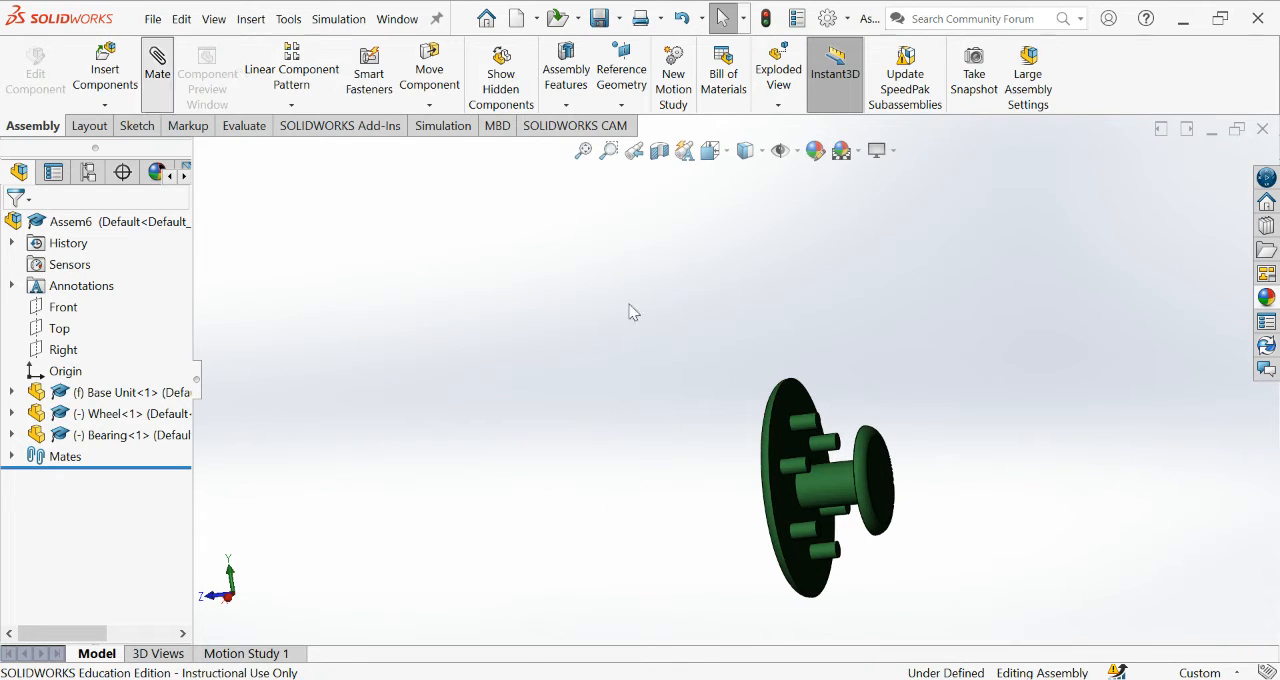
scroll(860, 430, "down", 3)
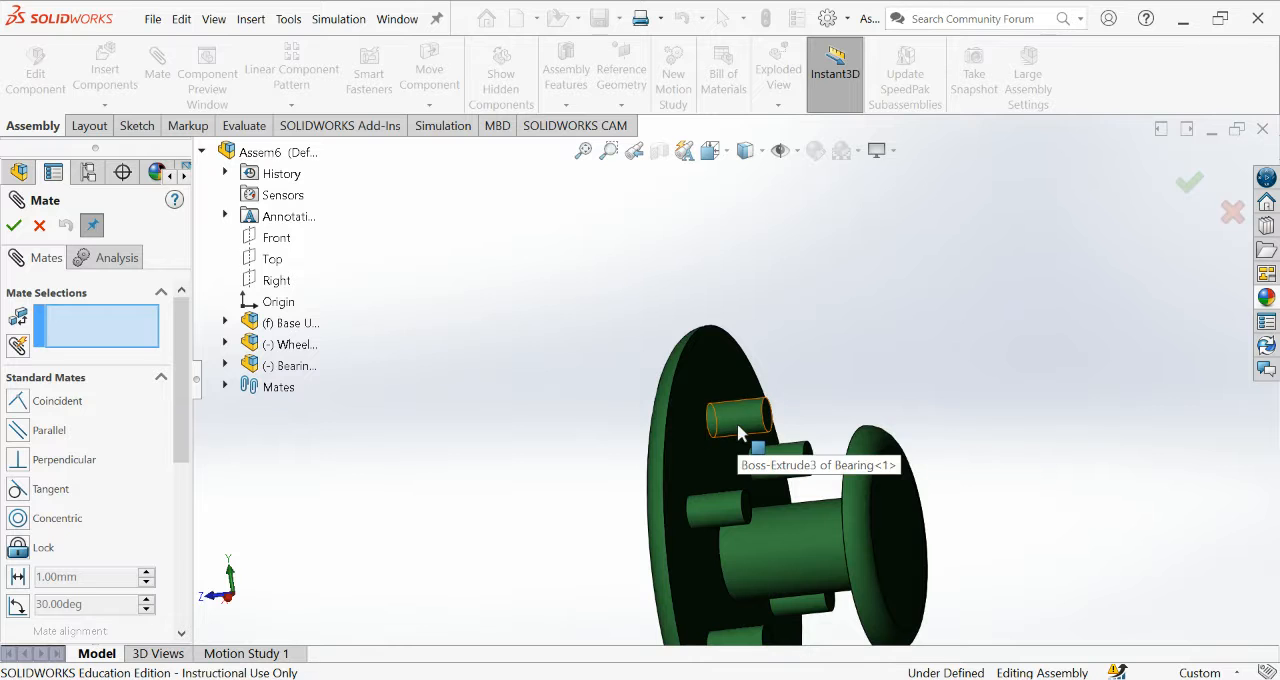
left_click(738, 432)
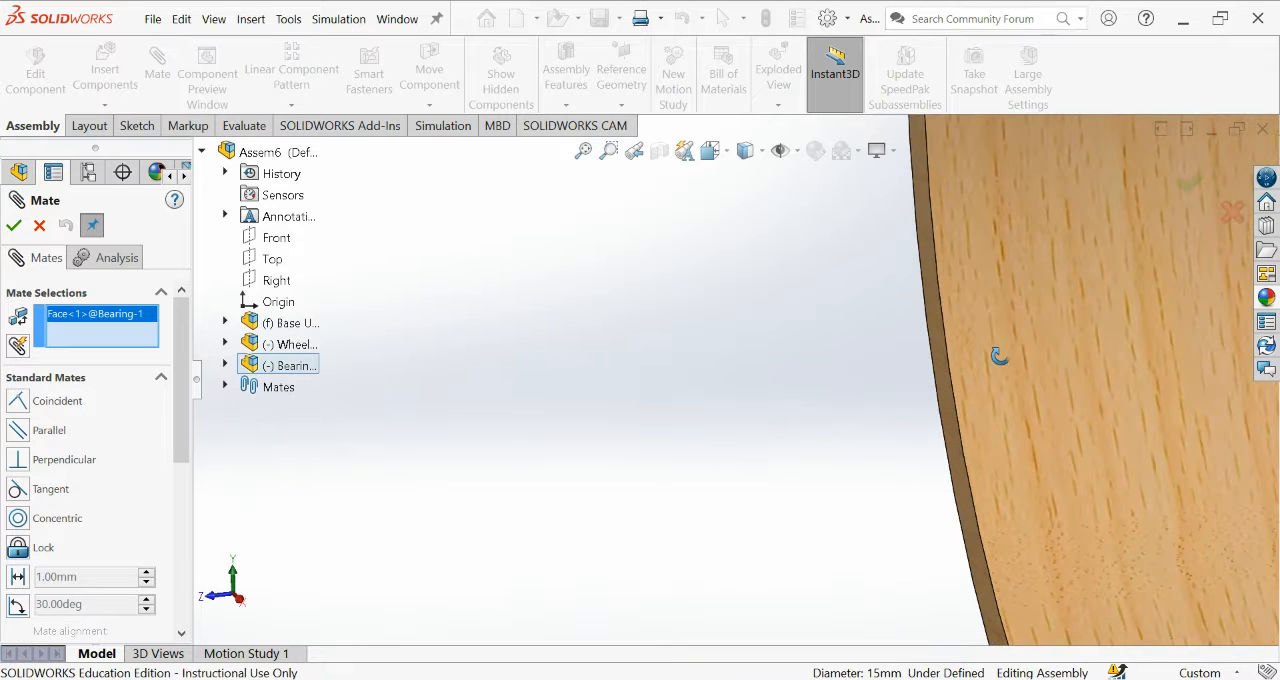
scroll(1001, 356, "up", 4)
middle_click_drag(723, 320, 770, 340)
left_click(20, 518)
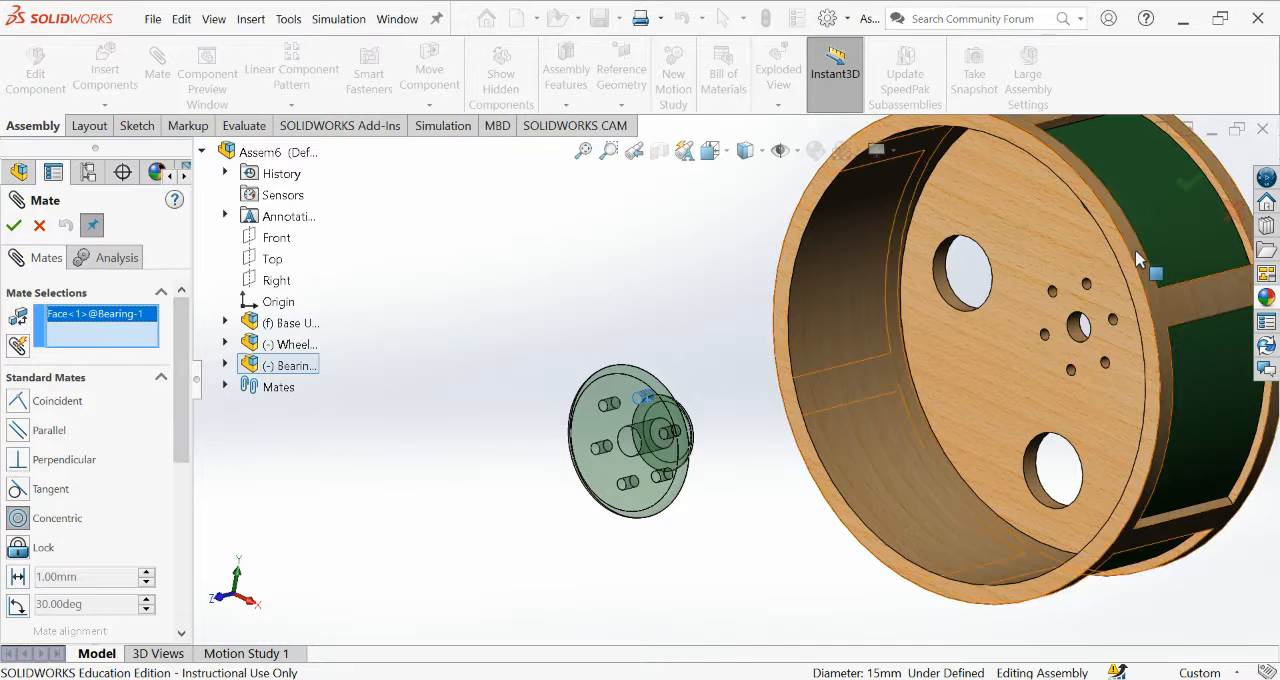
scroll(1137, 259, "down", 3)
scroll(1023, 311, "down", 3)
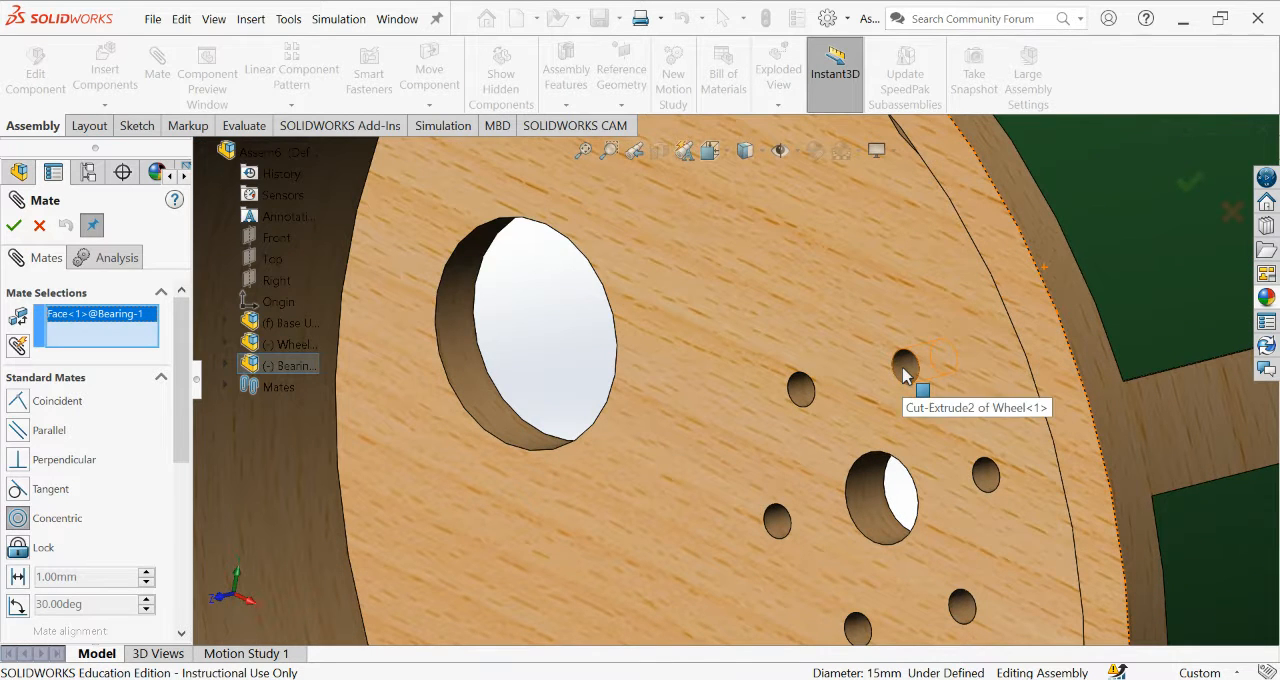
left_click(903, 372)
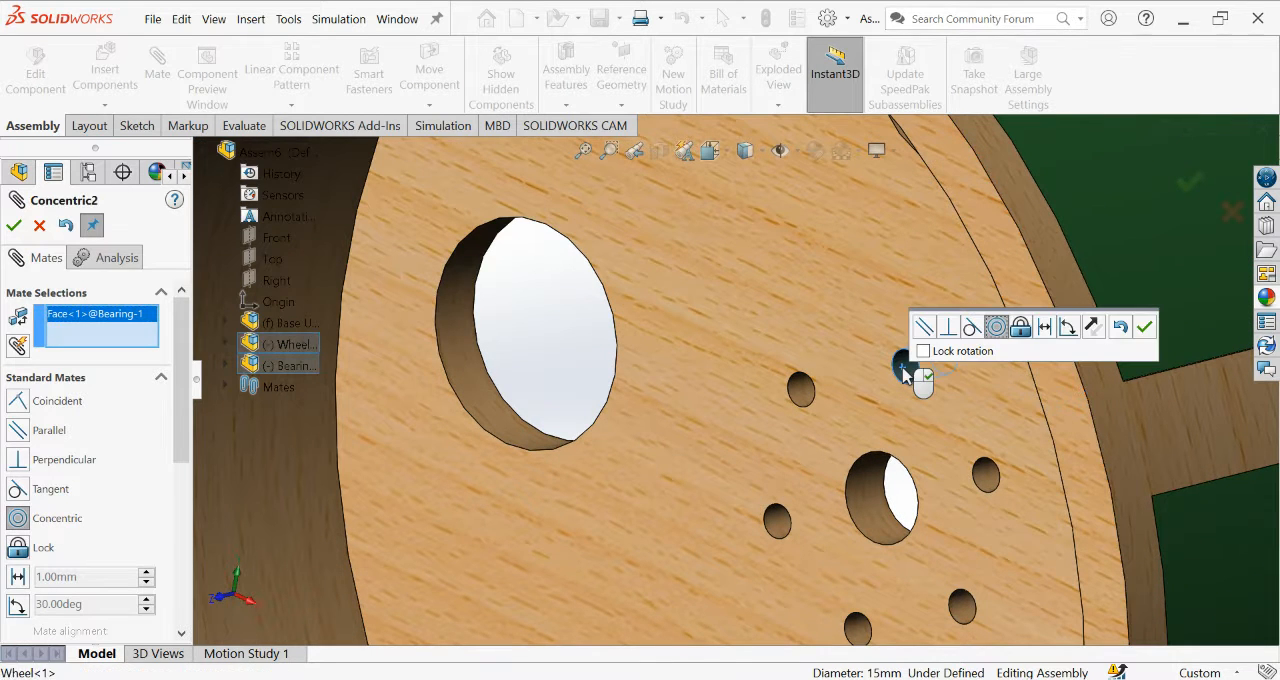
left_click(14, 228)
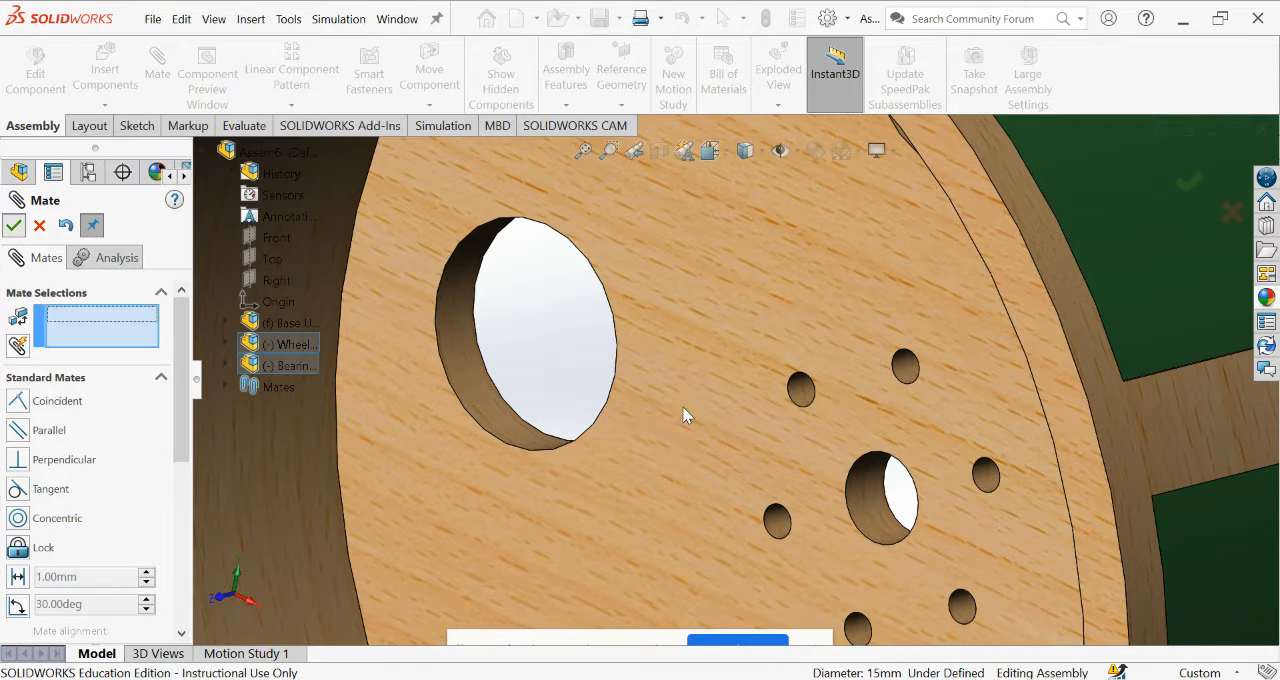
key("Escape")
Slide the Bearing along its axis to the Wheel's far side and back to the open side to check its mated motion.
scroll(834, 416, "up", 5)
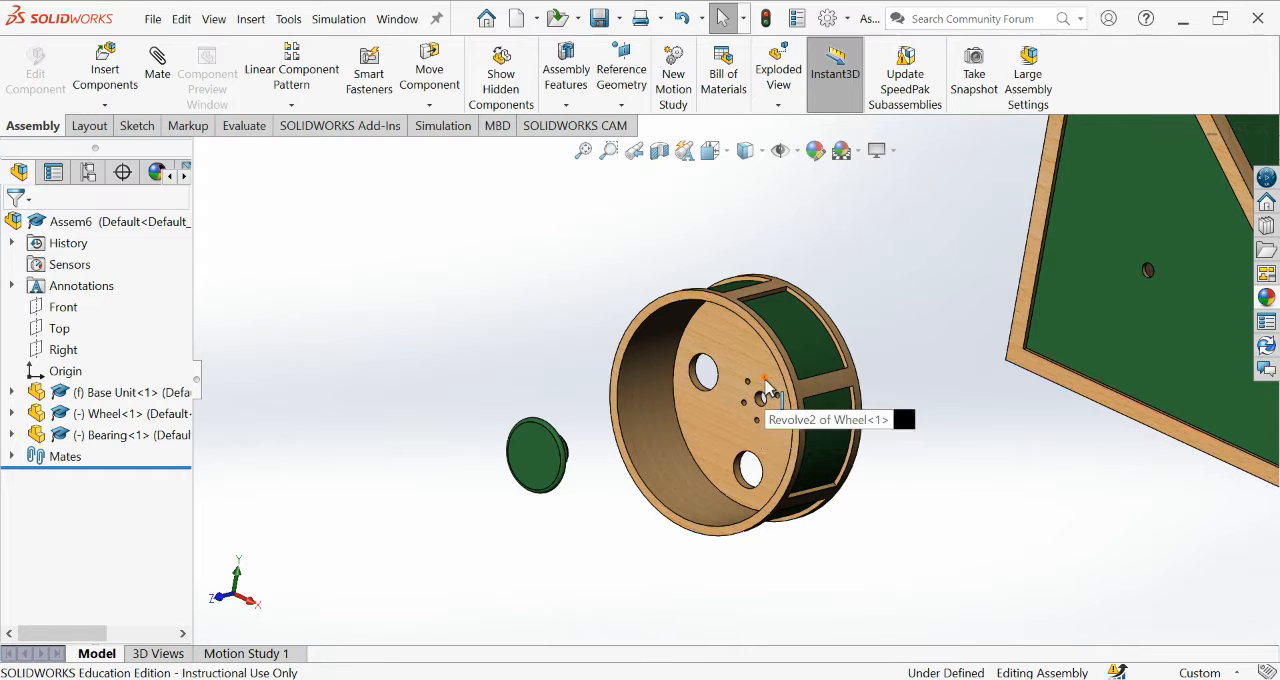
middle_click_drag(608, 489, 517, 490)
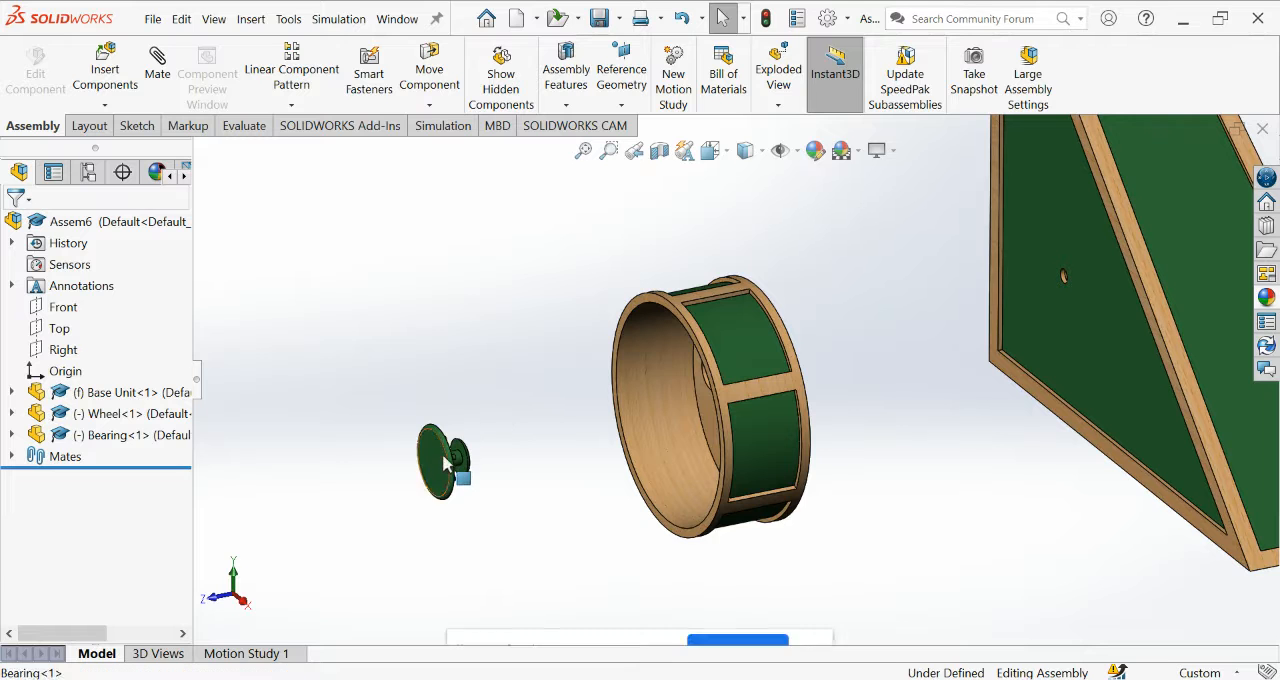
left_click_drag(470, 438, 855, 375)
middle_click_drag(1034, 450, 946, 457)
scroll(923, 335, "down", 7)
scroll(848, 345, "up", 6)
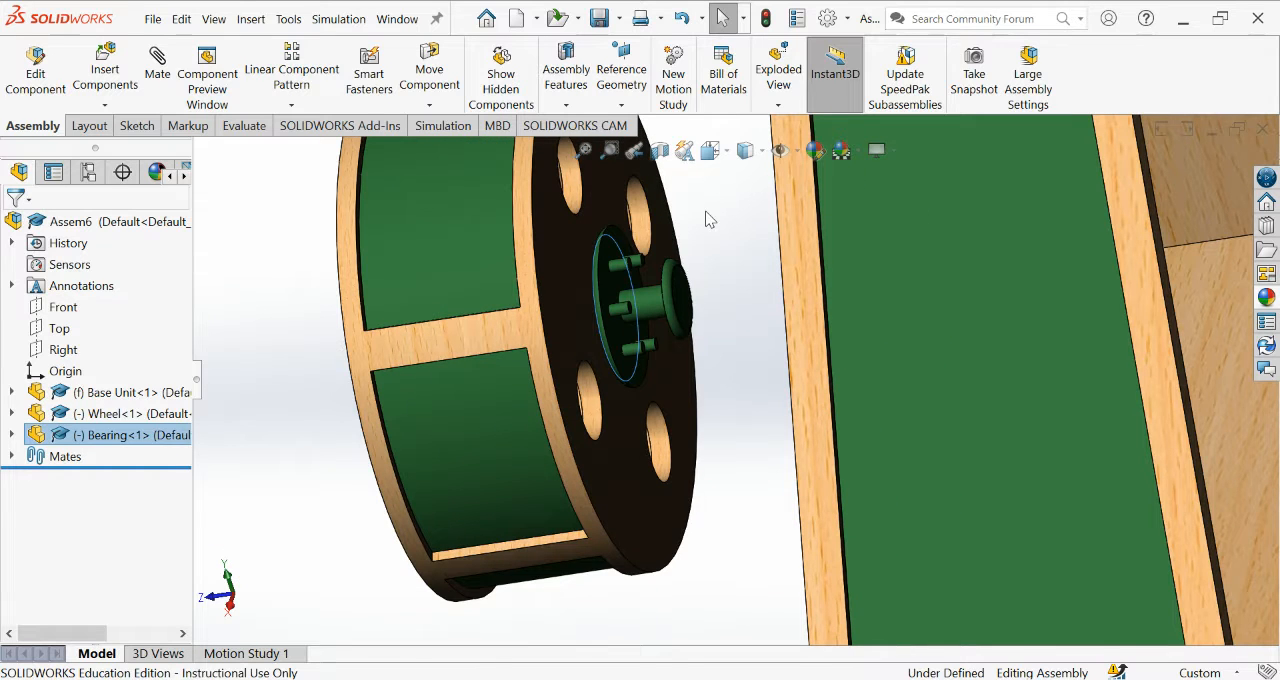
left_click(706, 219)
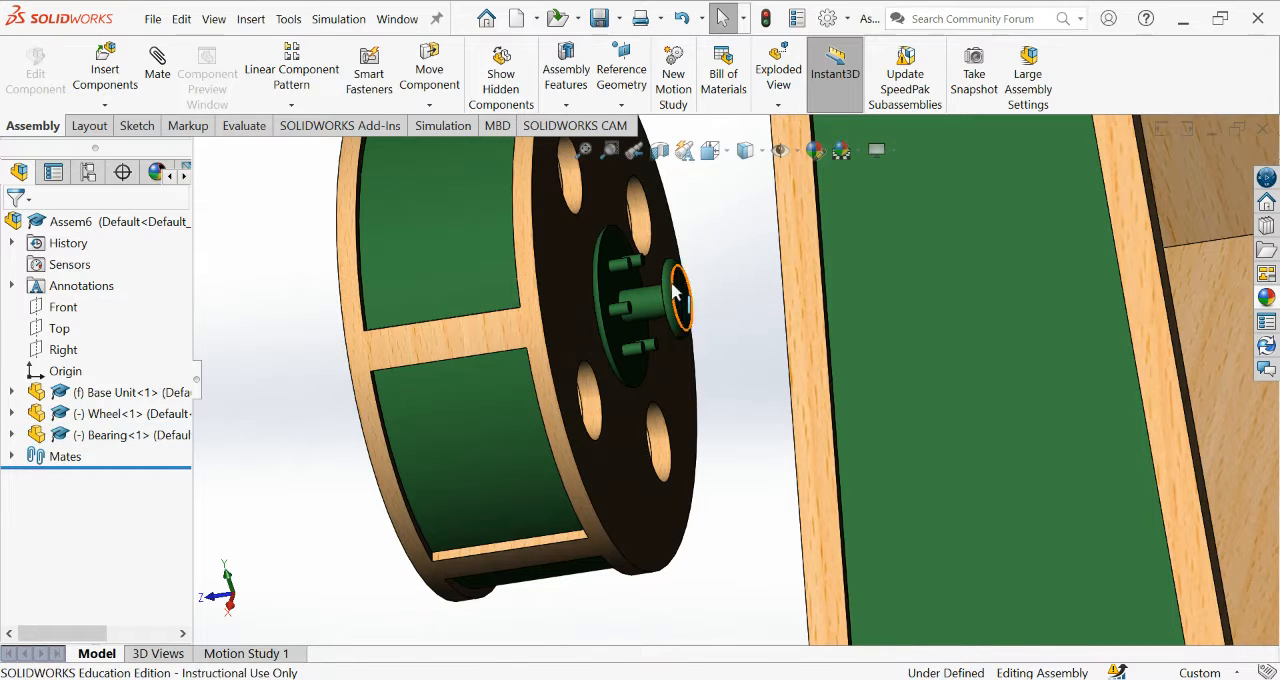
left_click_drag(676, 274, 270, 418)
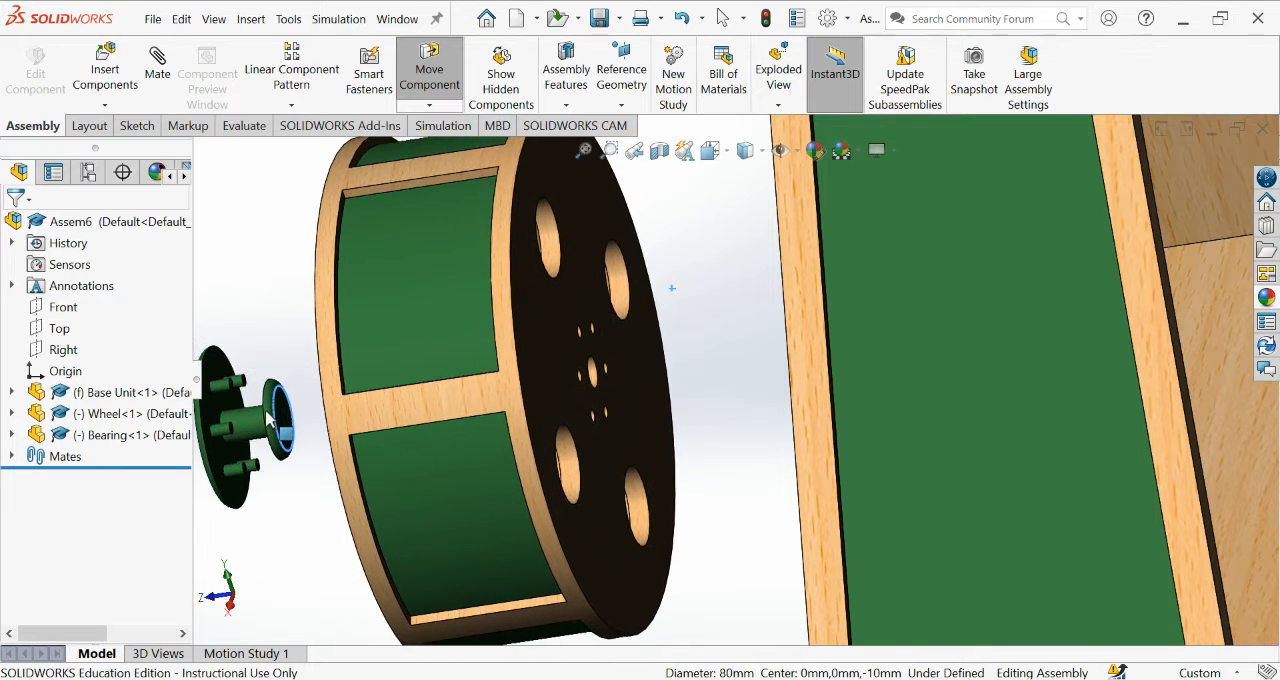
key("Escape")
scroll(264, 257, "up", 4)
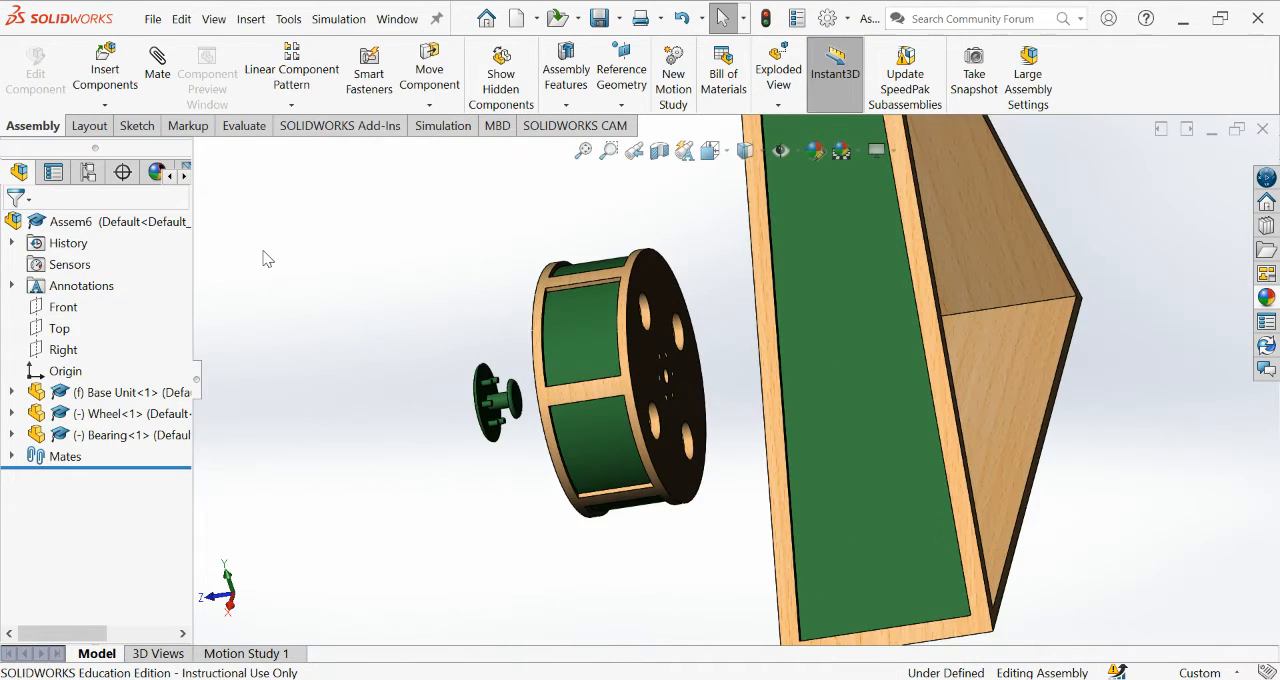
Add a coincident mate between the peg-side face of the Bearing's large disc and the Wheel's inner back face.
left_click(155, 76)
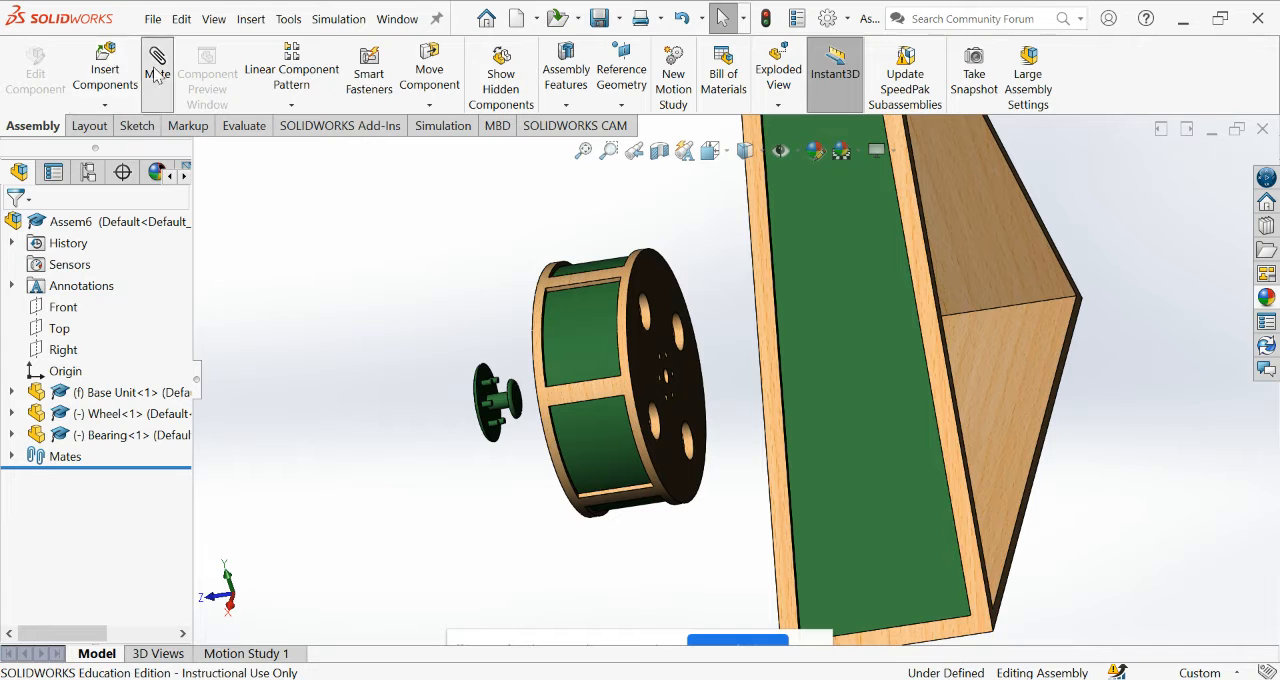
scroll(460, 370, "down", 2)
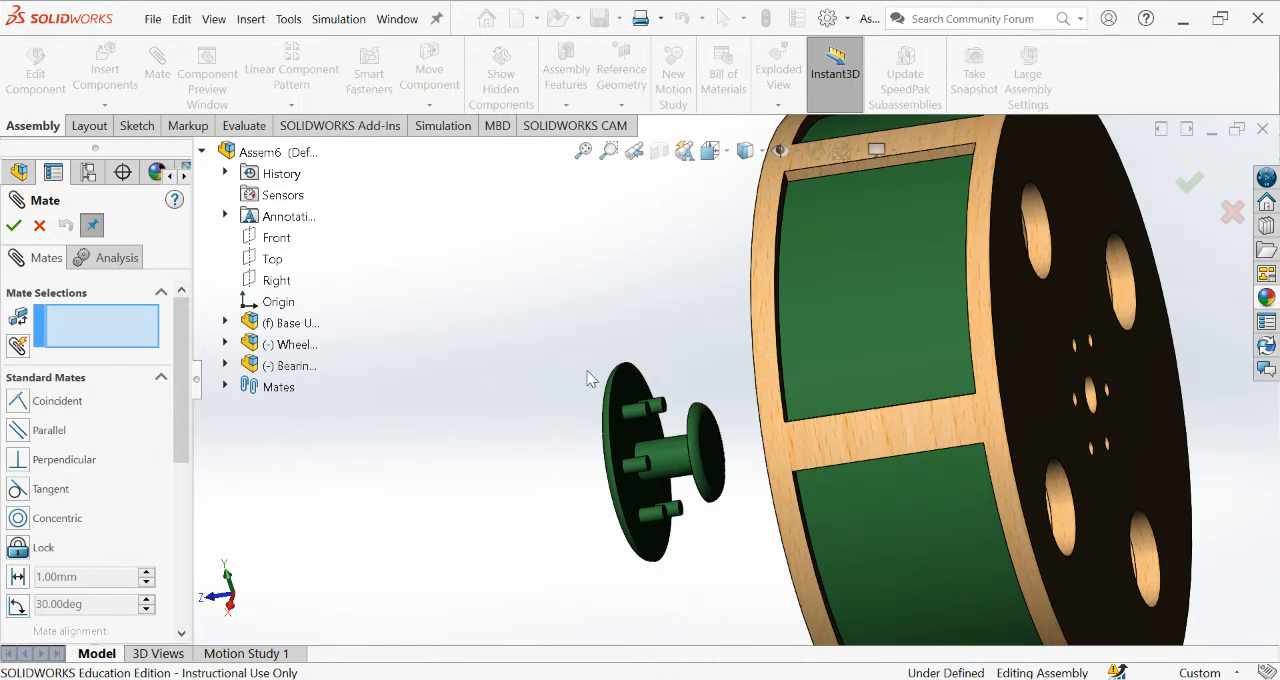
left_click(625, 398)
middle_click_drag(484, 393, 814, 322)
left_click(812, 325)
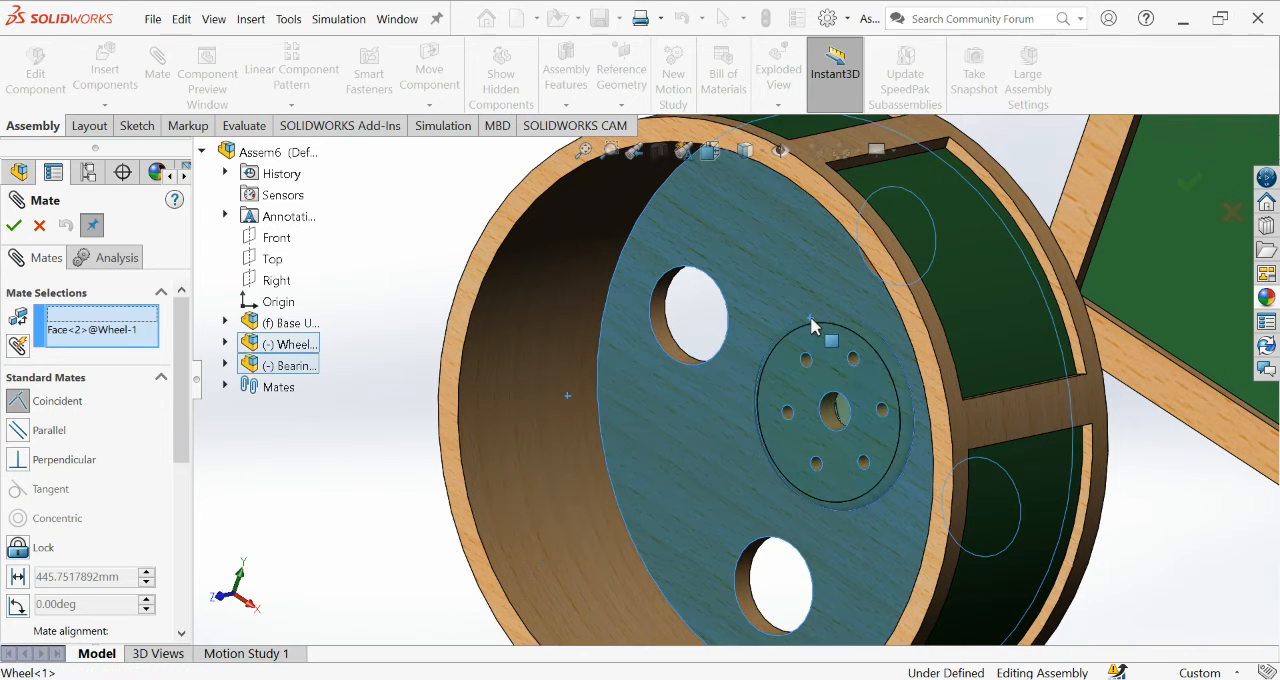
left_click(13, 228)
left_click(47, 233)
Add a concentric mate between the Bearing's central shaft behind the Wheel and the round hole in the Base Unit's side panel.
scroll(809, 371, "up", 5)
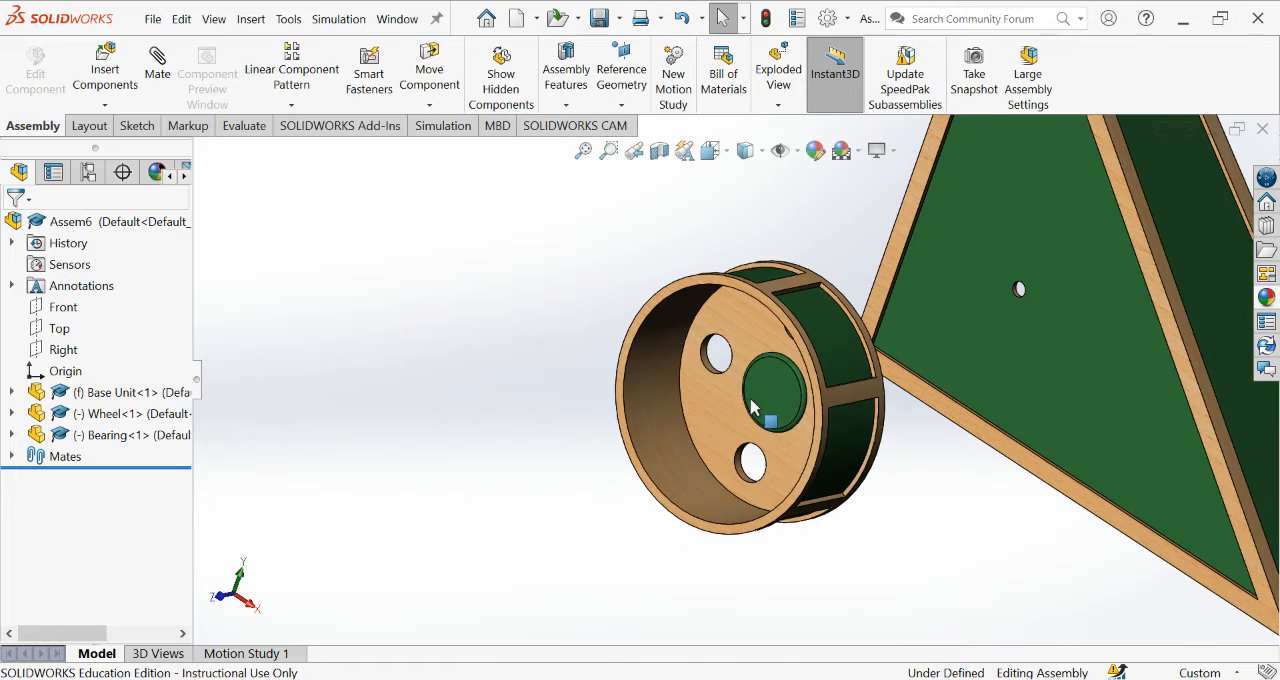
middle_click_drag(974, 551, 928, 515)
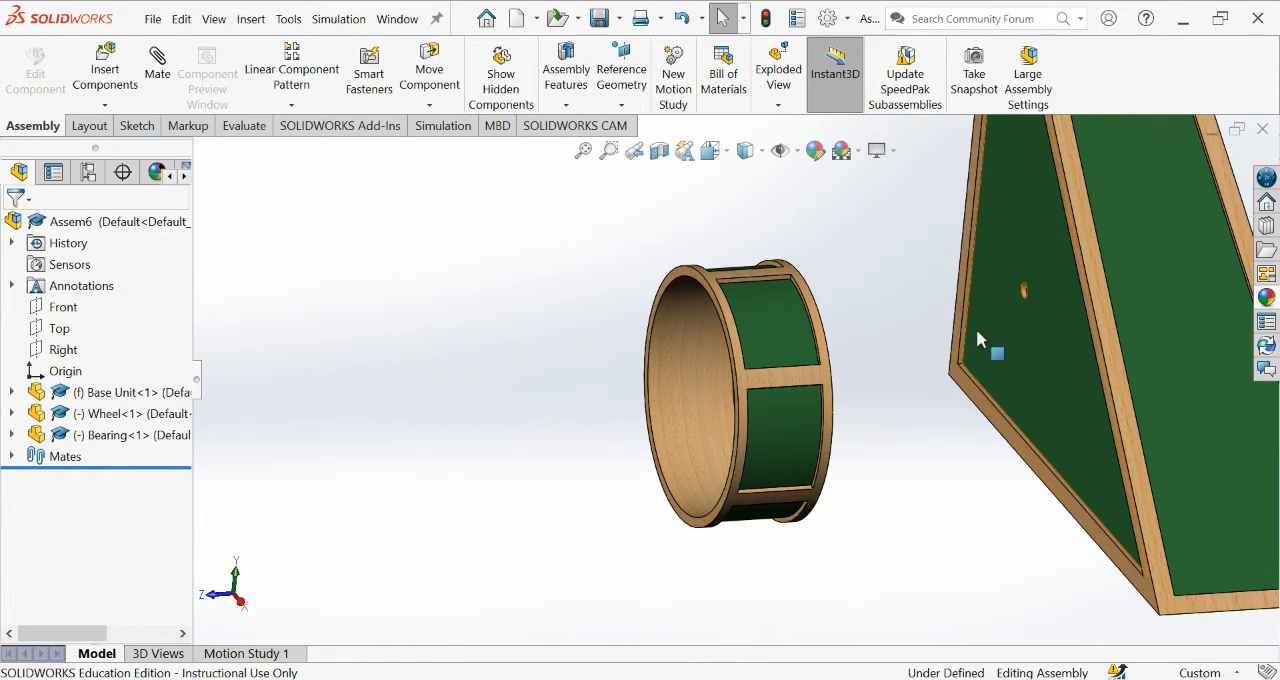
left_click(158, 72)
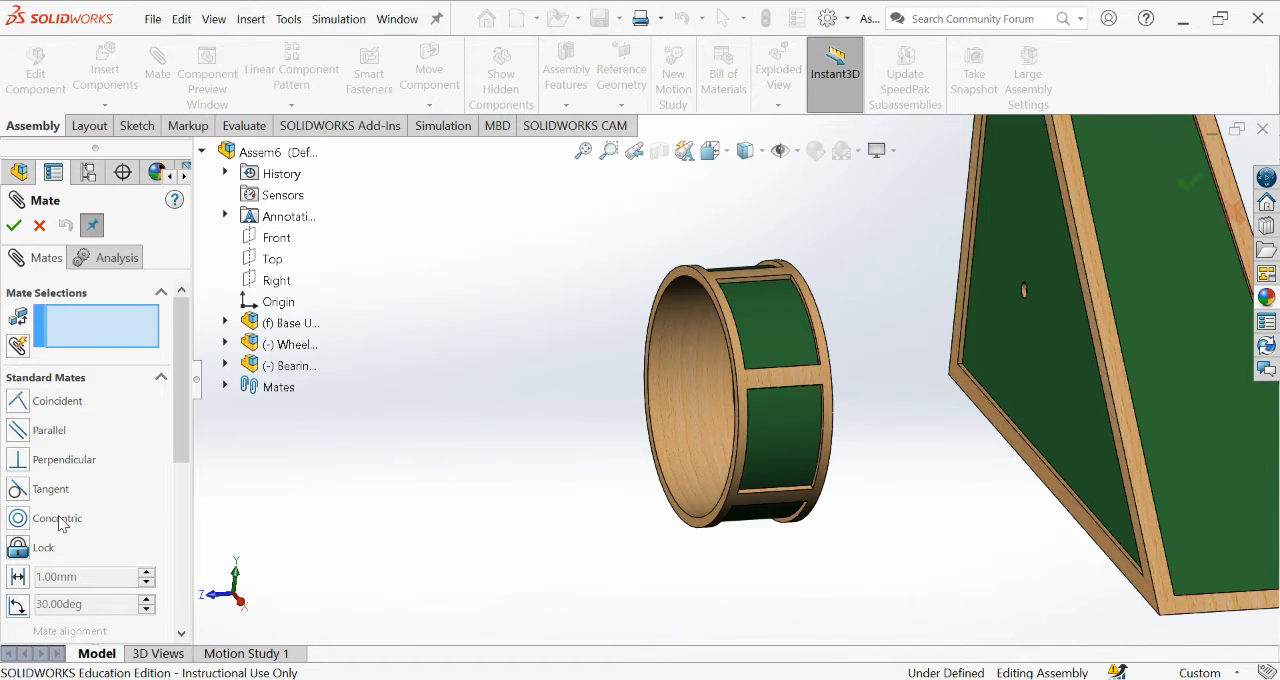
middle_click_drag(838, 440, 803, 441)
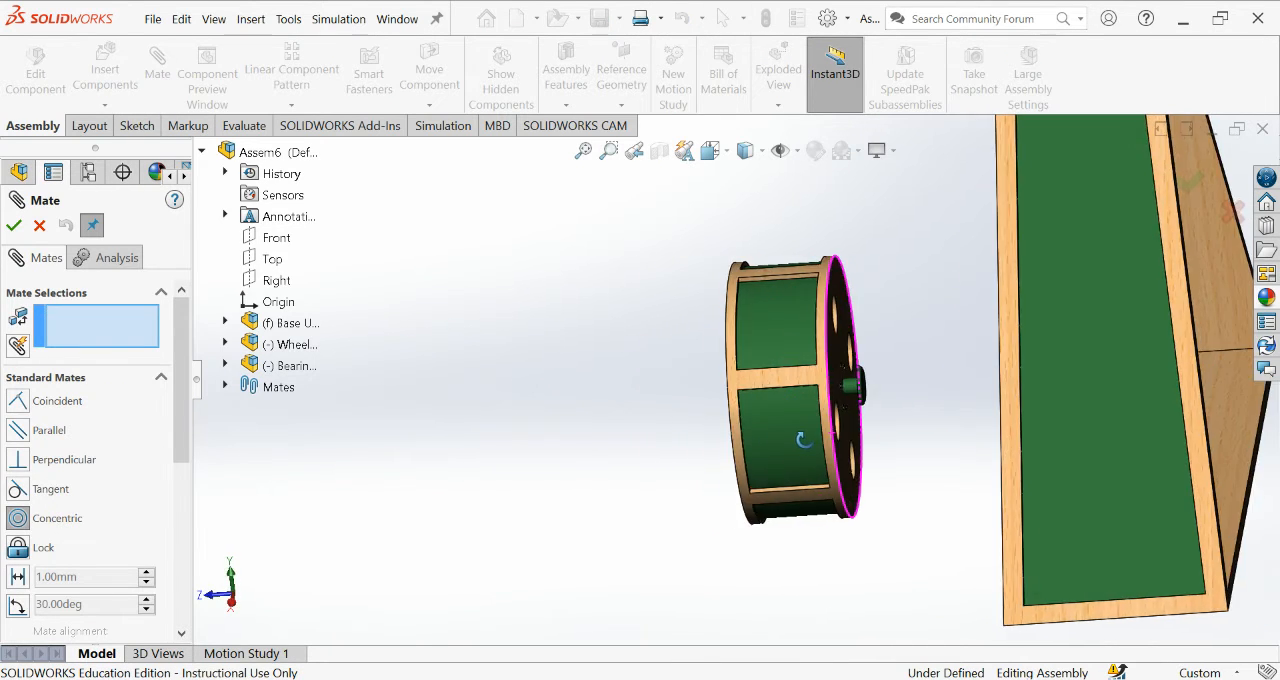
scroll(856, 404, "down", 8)
left_click(736, 333)
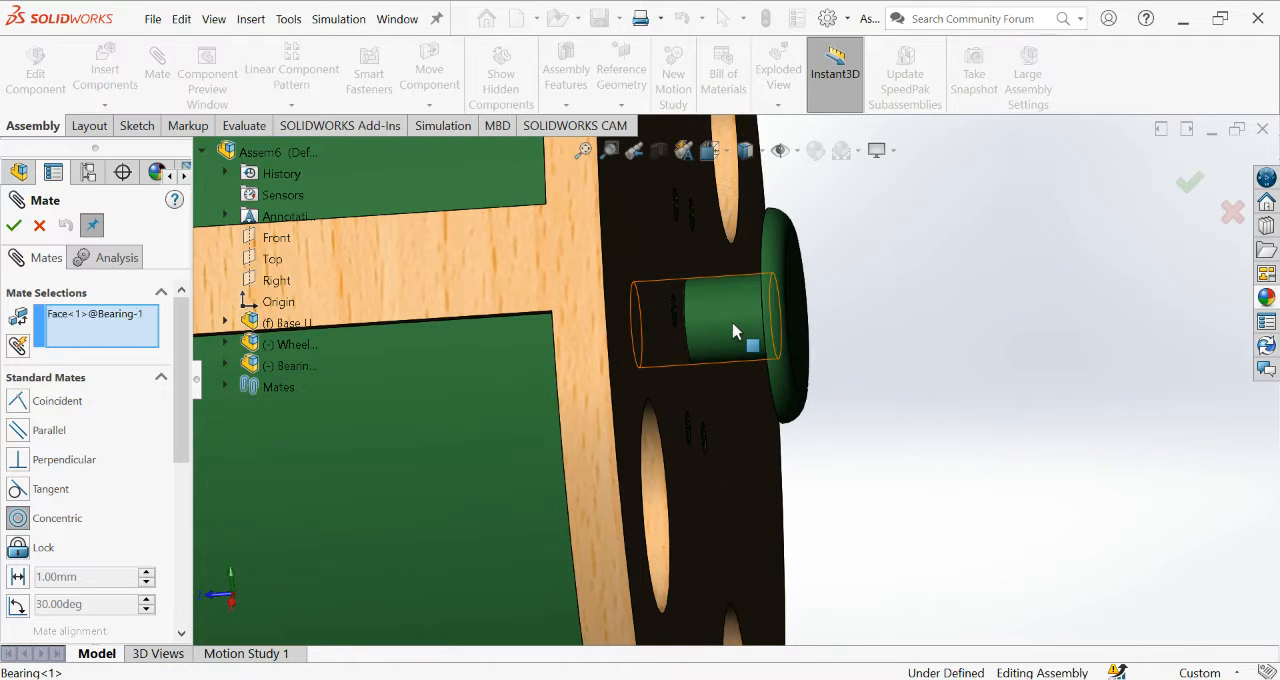
middle_click_drag(914, 309, 930, 345)
scroll(932, 350, "up", 6)
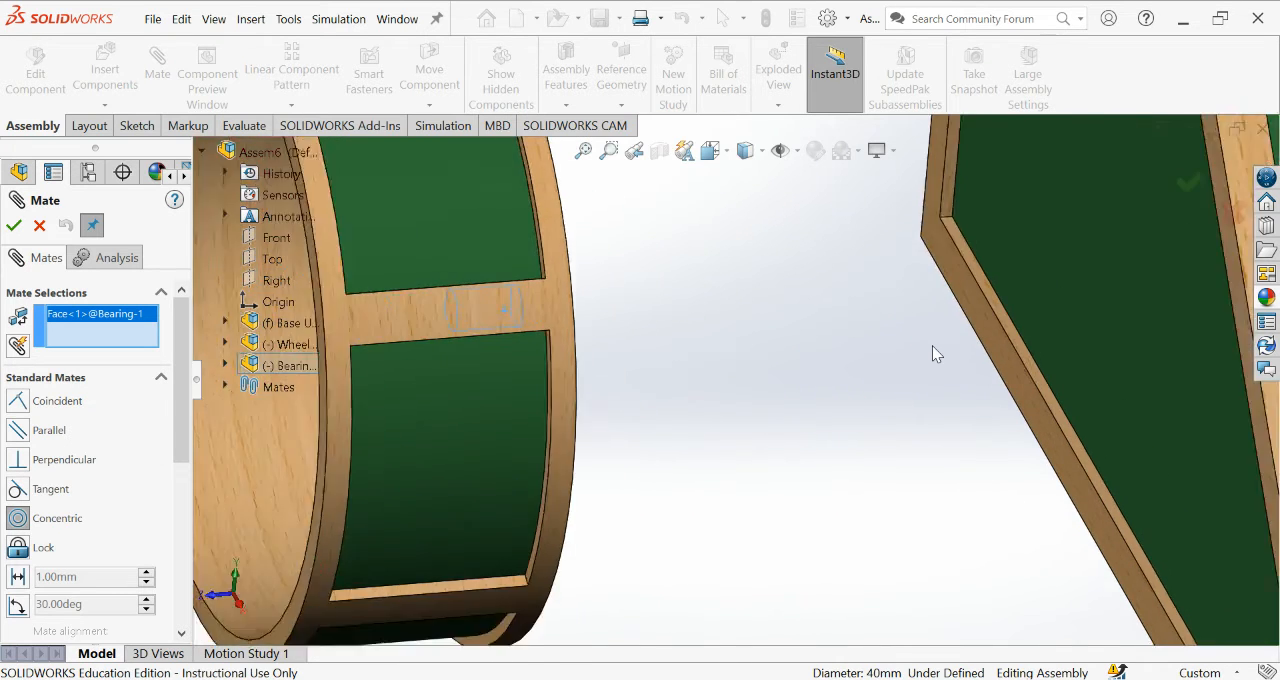
scroll(880, 266, "down", 4)
scroll(877, 255, "down", 4)
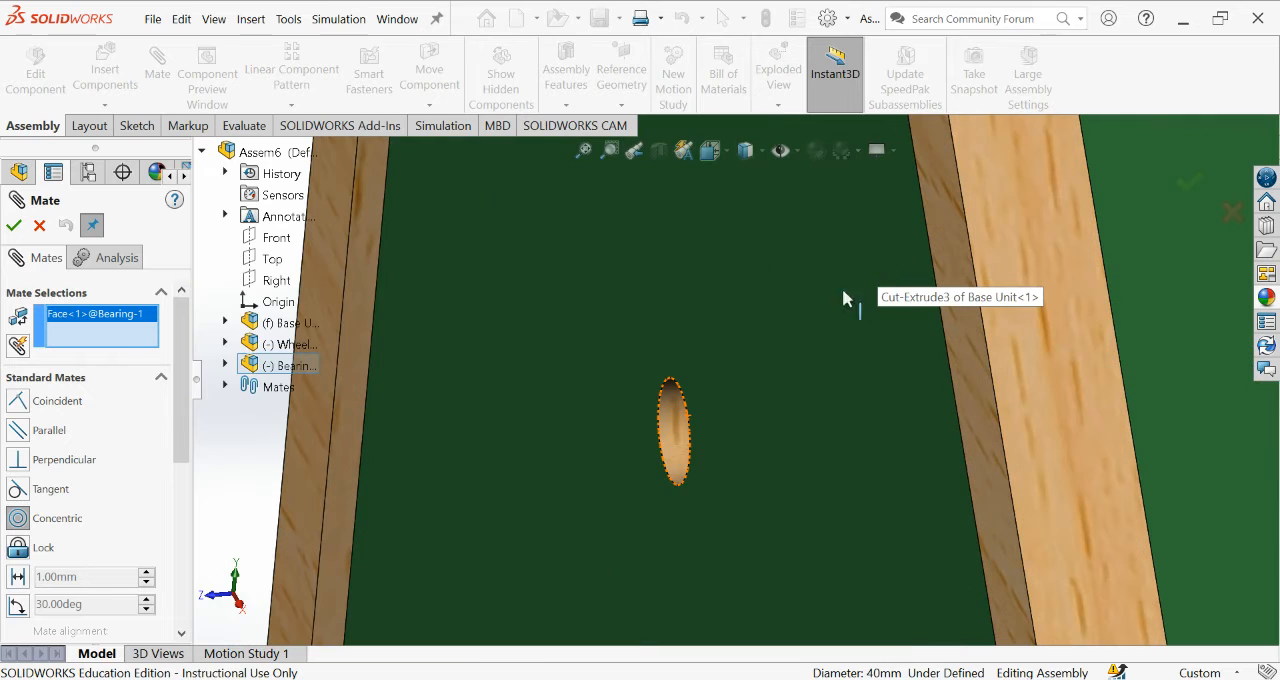
left_click(674, 435)
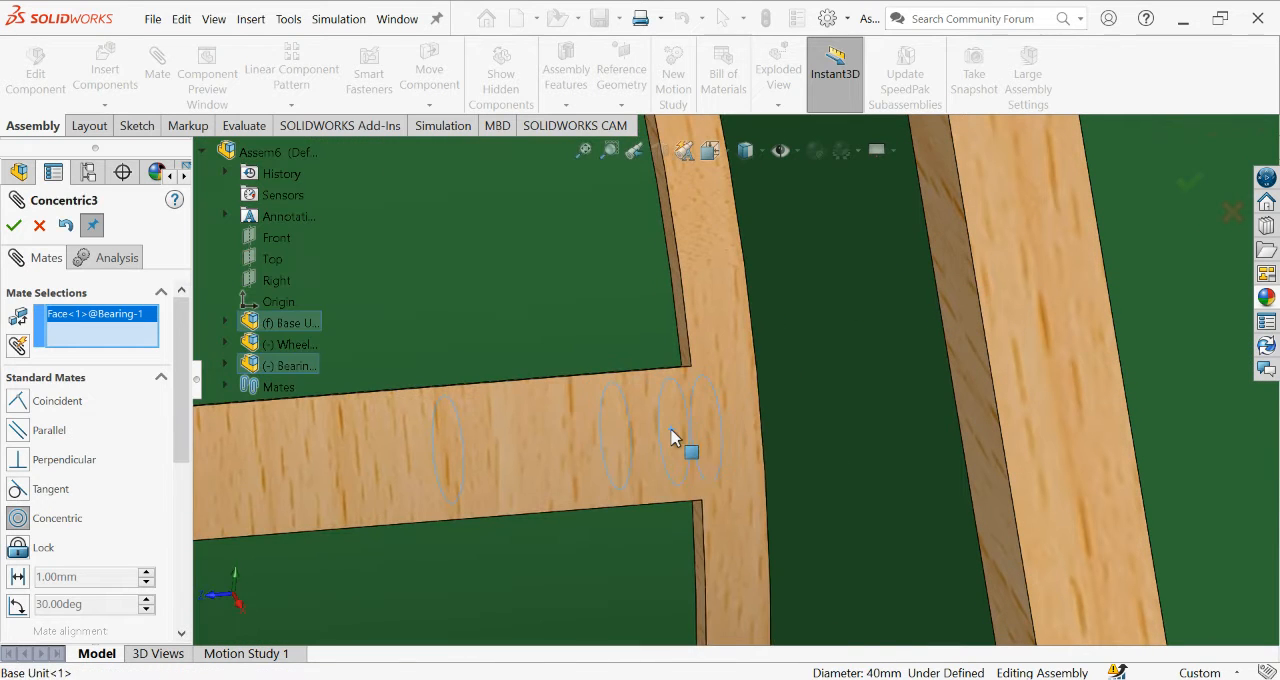
left_click(14, 226)
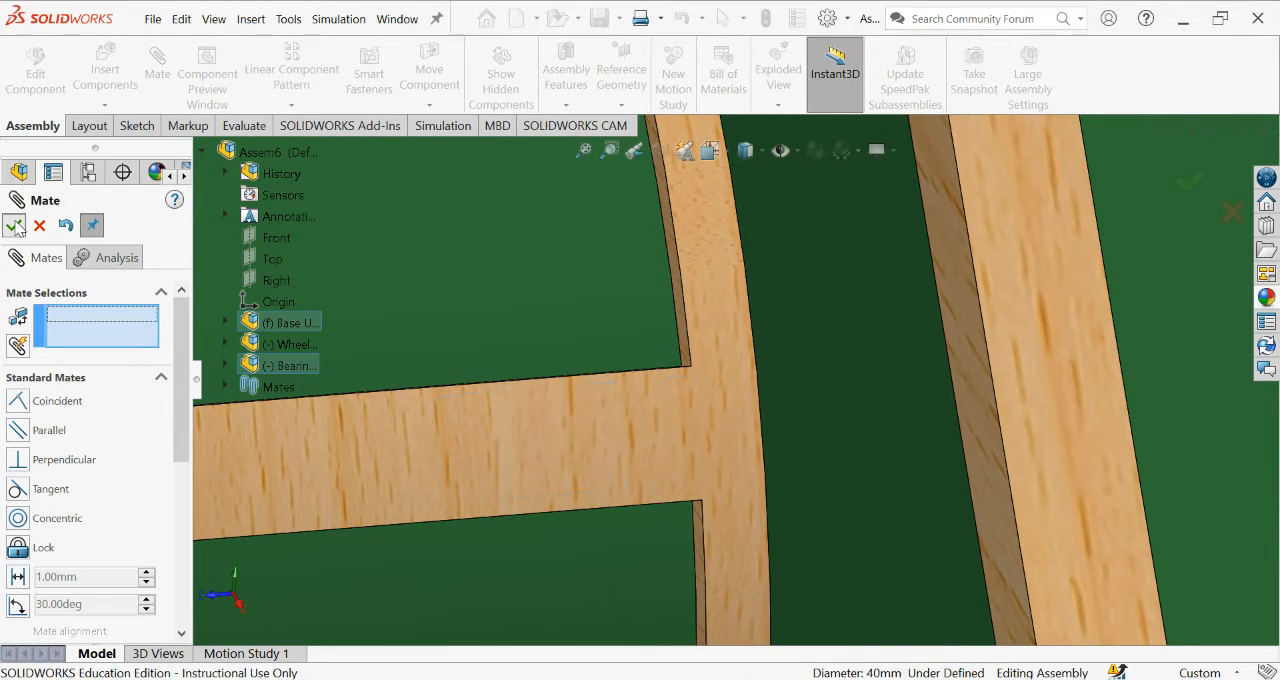
left_click(14, 226)
Slide the Wheel and Bearing along their shared axis until they are well clear of the Base Unit.
scroll(609, 395, "up", 5)
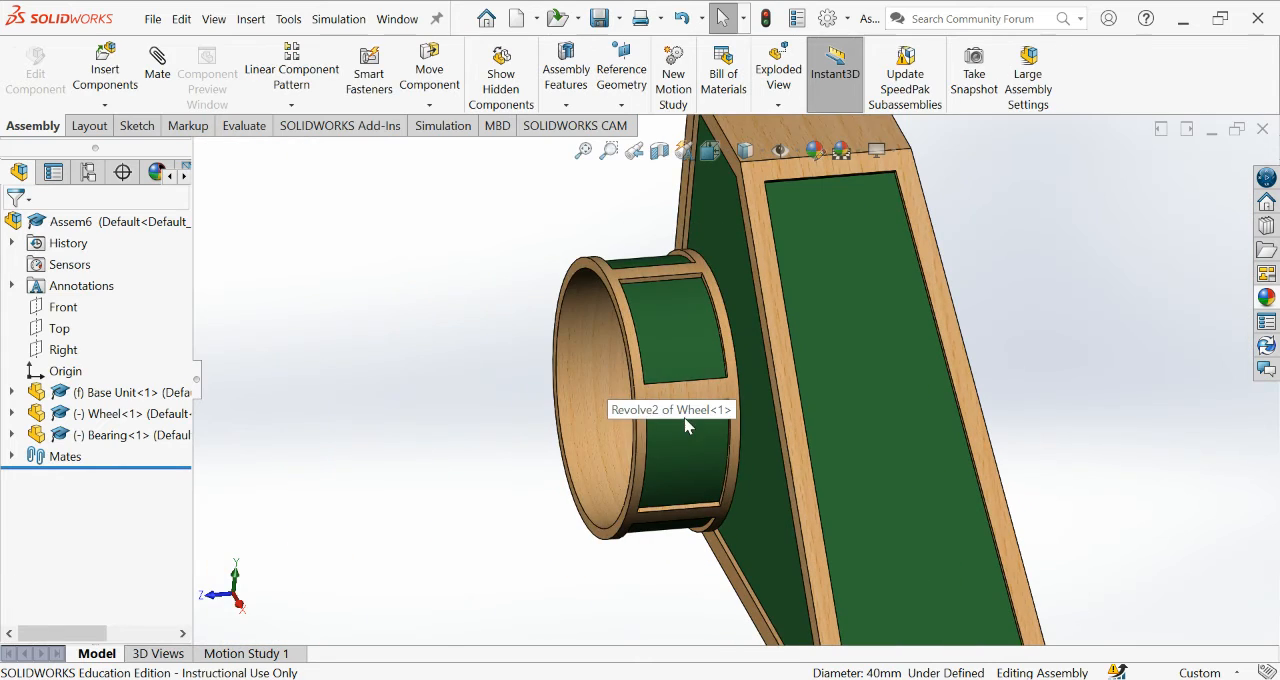
left_click(605, 412)
left_click_drag(577, 437, 600, 420)
middle_click_drag(600, 420, 509, 396)
left_click_drag(580, 412, 420, 434)
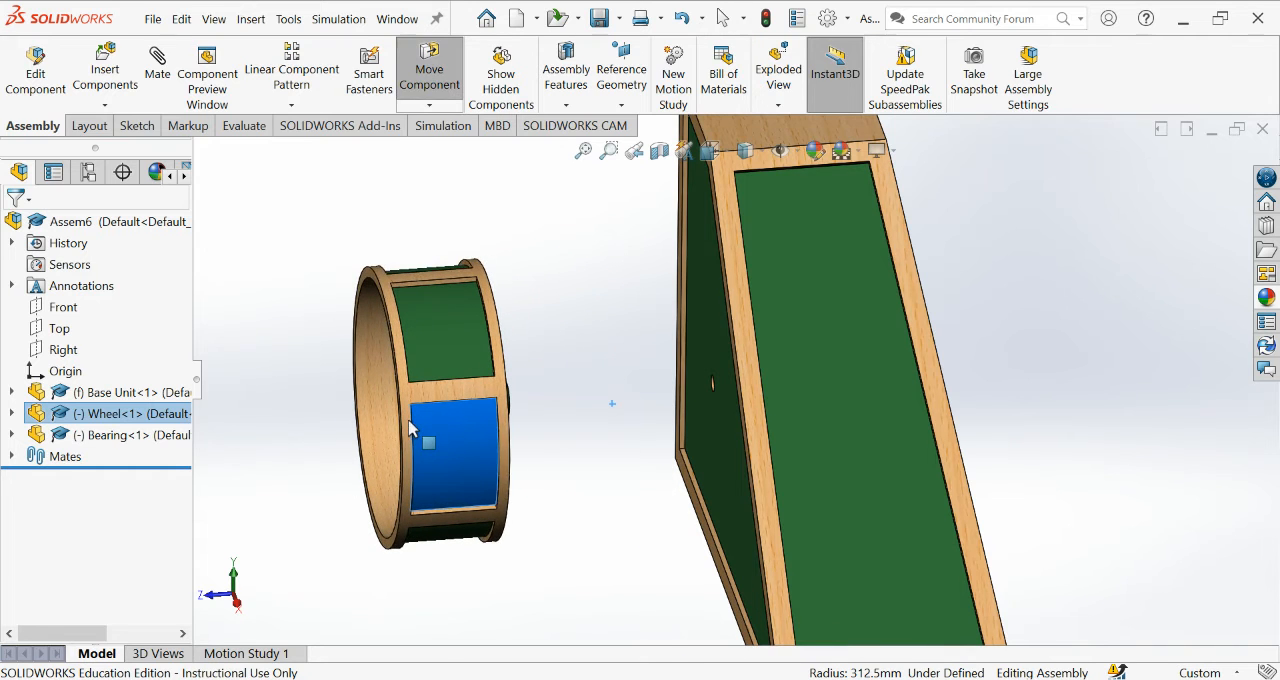
left_click(606, 321)
Add a coincident mate between the inner face of the Base Unit's holed side panel and the shaft-side face of the Bearing's end cap.
scroll(557, 364, "down", 2)
scroll(557, 364, "up", 2)
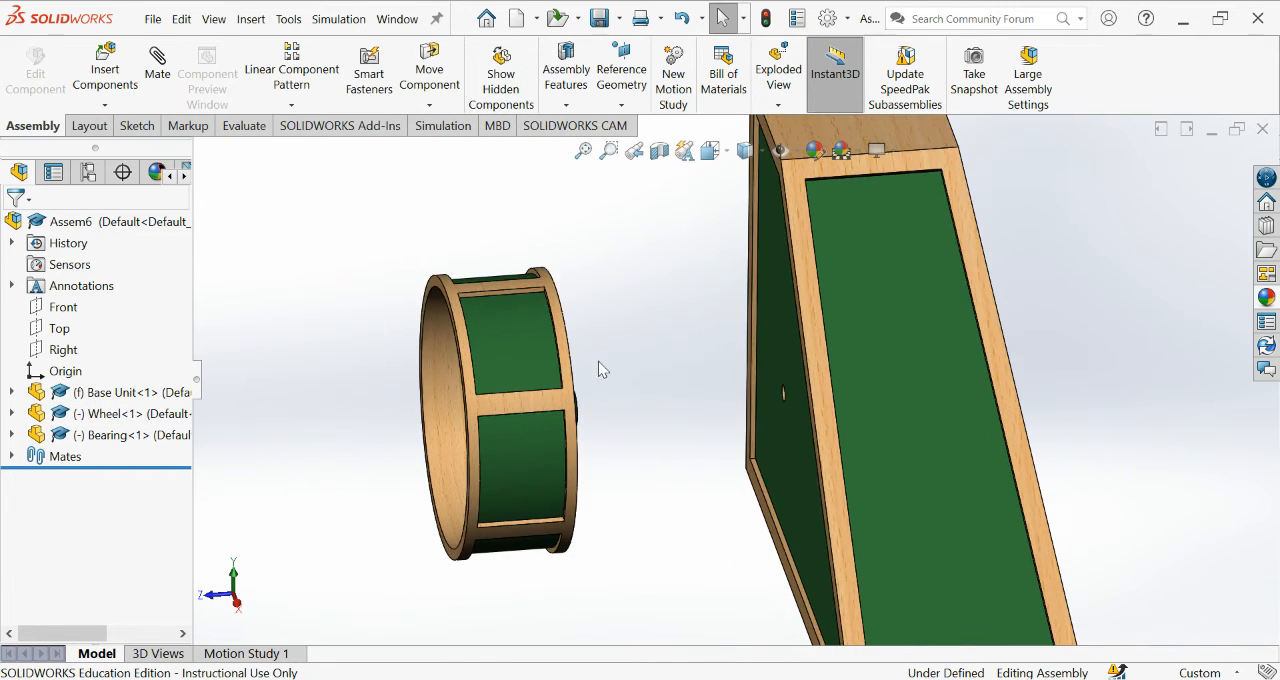
middle_click_drag(598, 361, 569, 366)
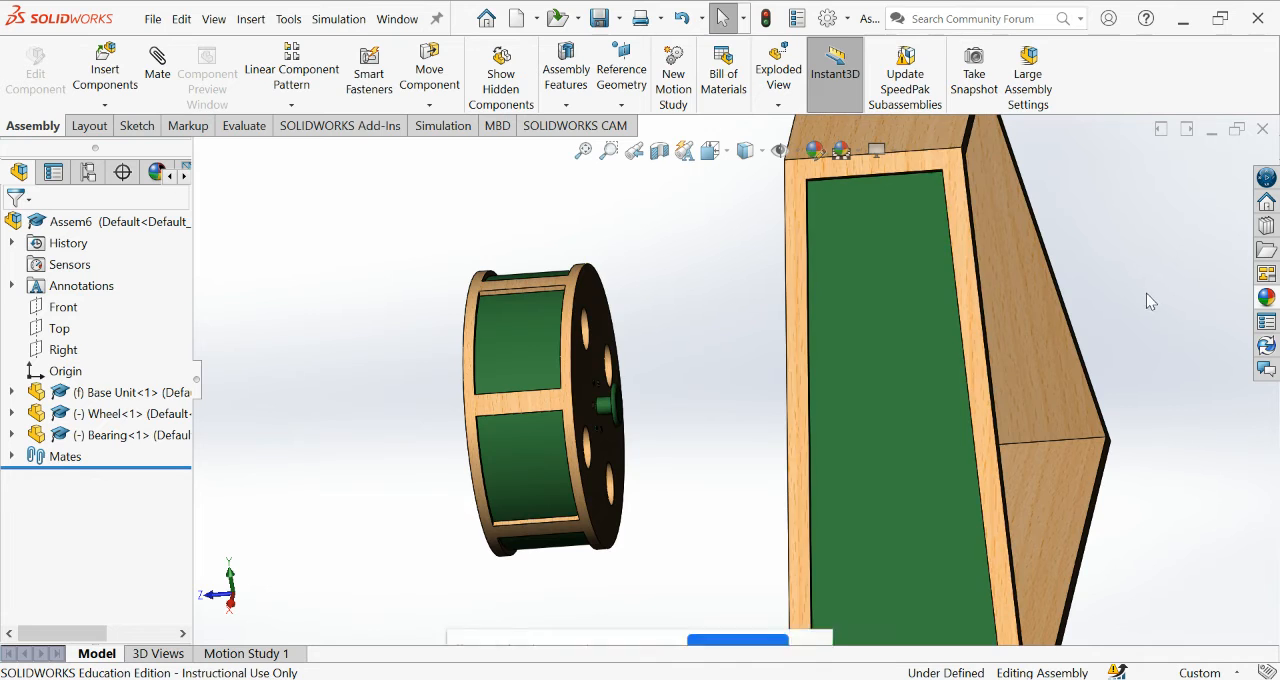
middle_click_drag(1146, 293, 1090, 321)
left_click(160, 82)
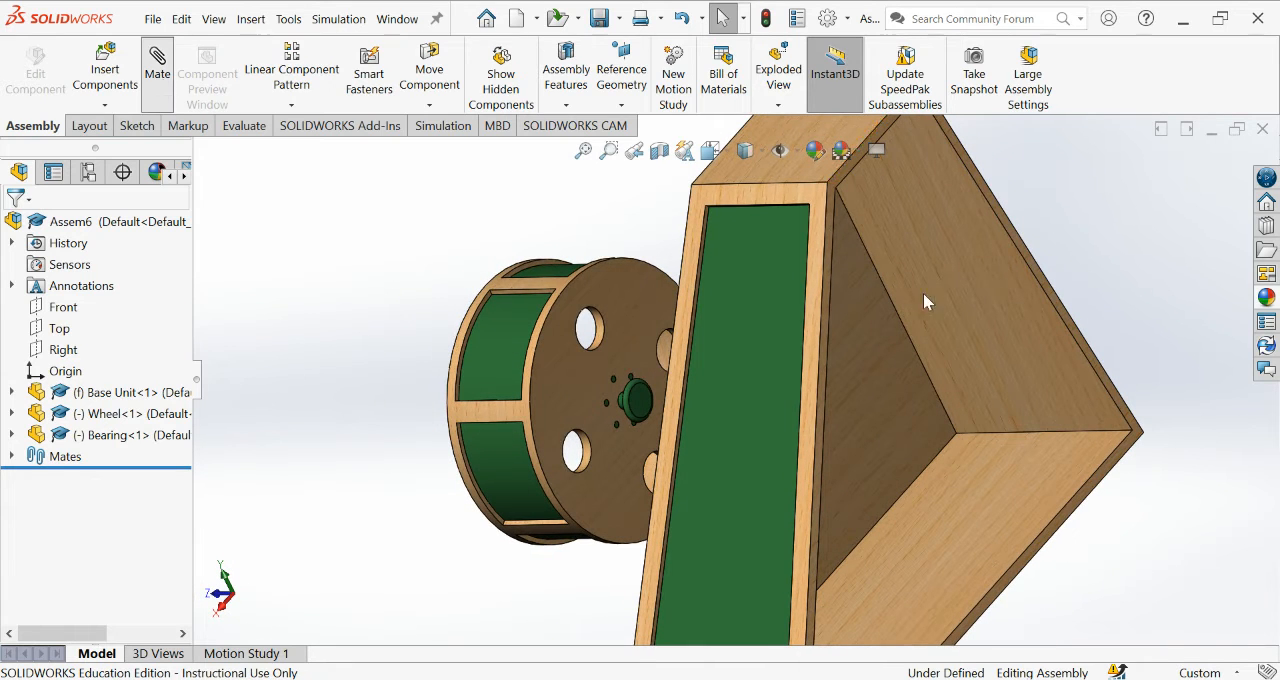
left_click(859, 346)
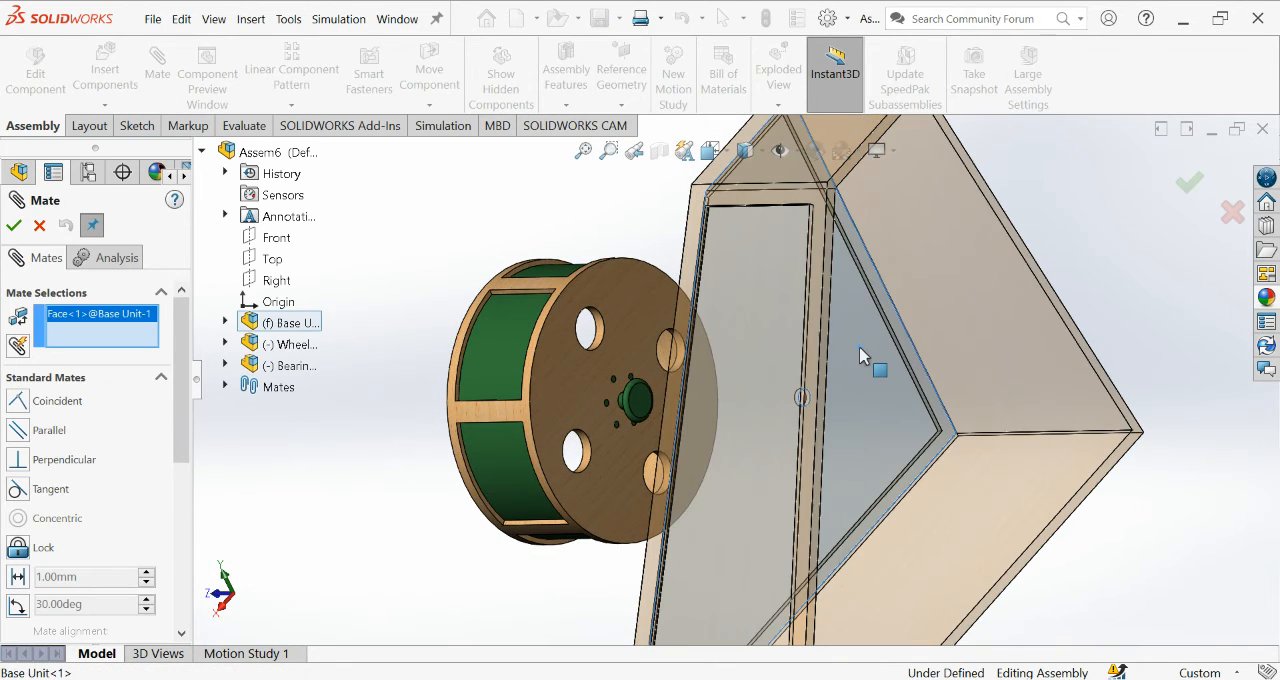
middle_click_drag(424, 260, 488, 276)
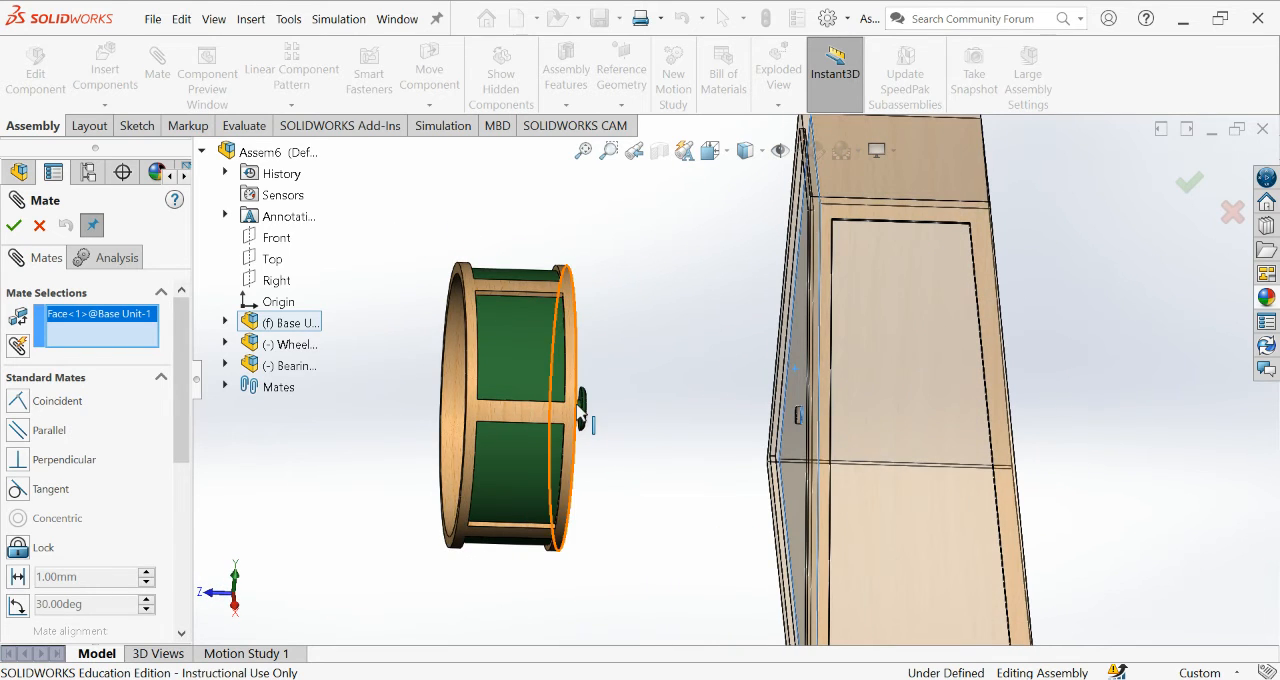
scroll(600, 412, "down", 6)
scroll(620, 400, "down", 3)
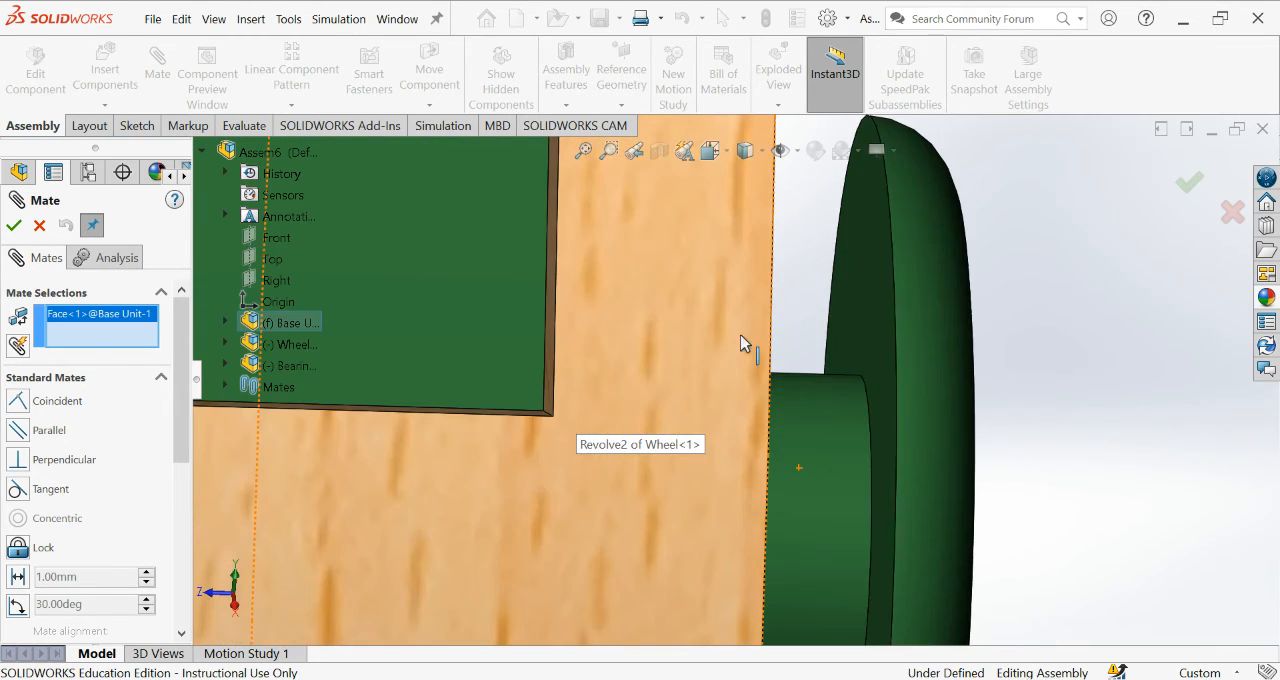
left_click(866, 303)
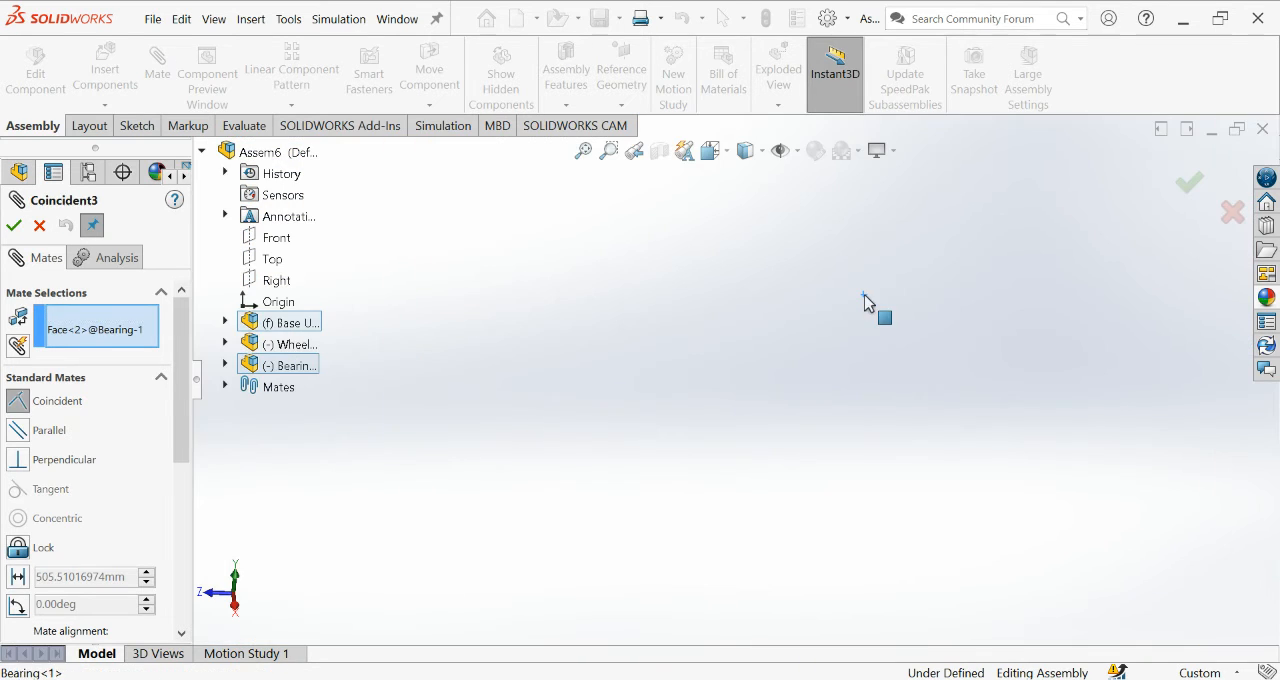
left_click(13, 226)
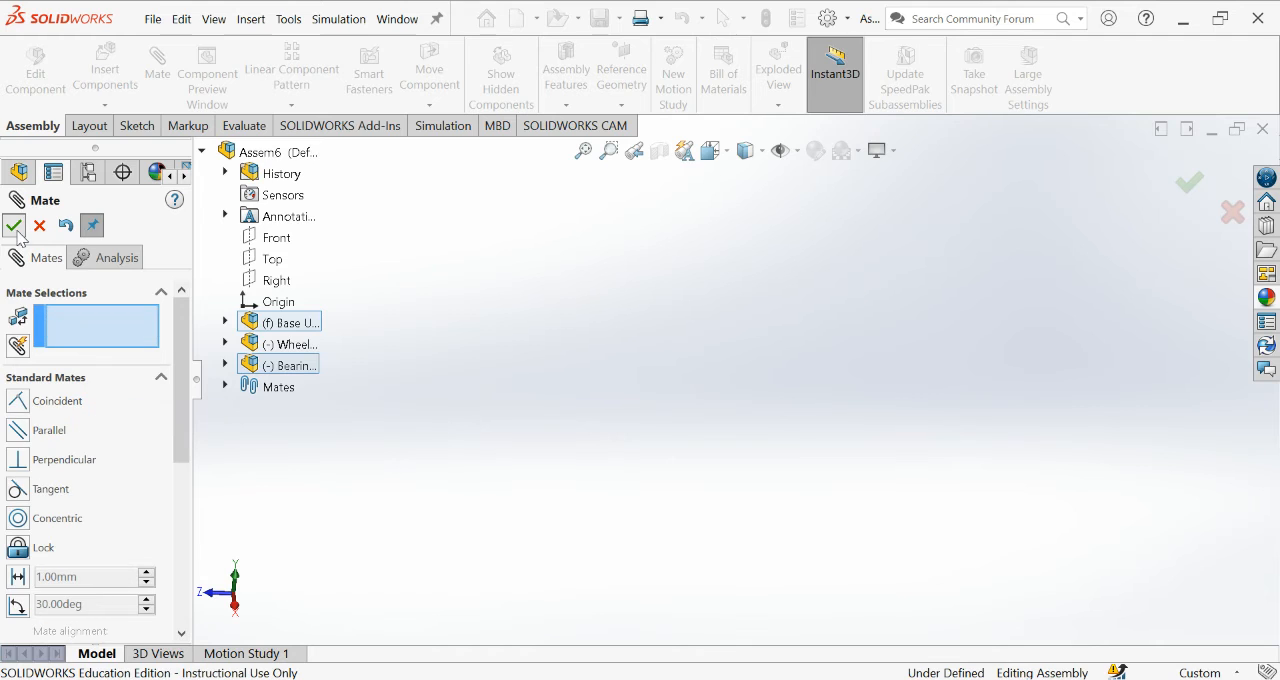
left_click(13, 226)
Examine how the Bearing's end cap sits inside the Base Unit and how the Wheel sits against the side panel.
scroll(848, 450, "up", 10)
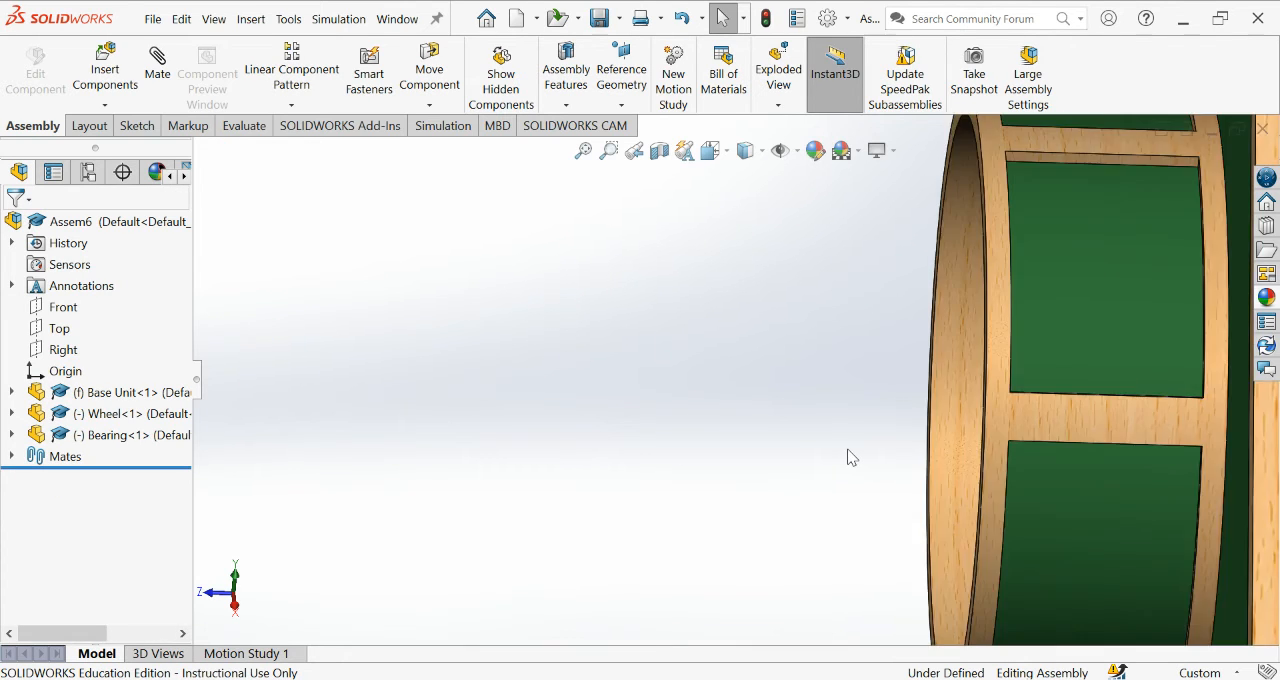
middle_click_drag(1116, 393, 1018, 359)
scroll(893, 421, "down", 6)
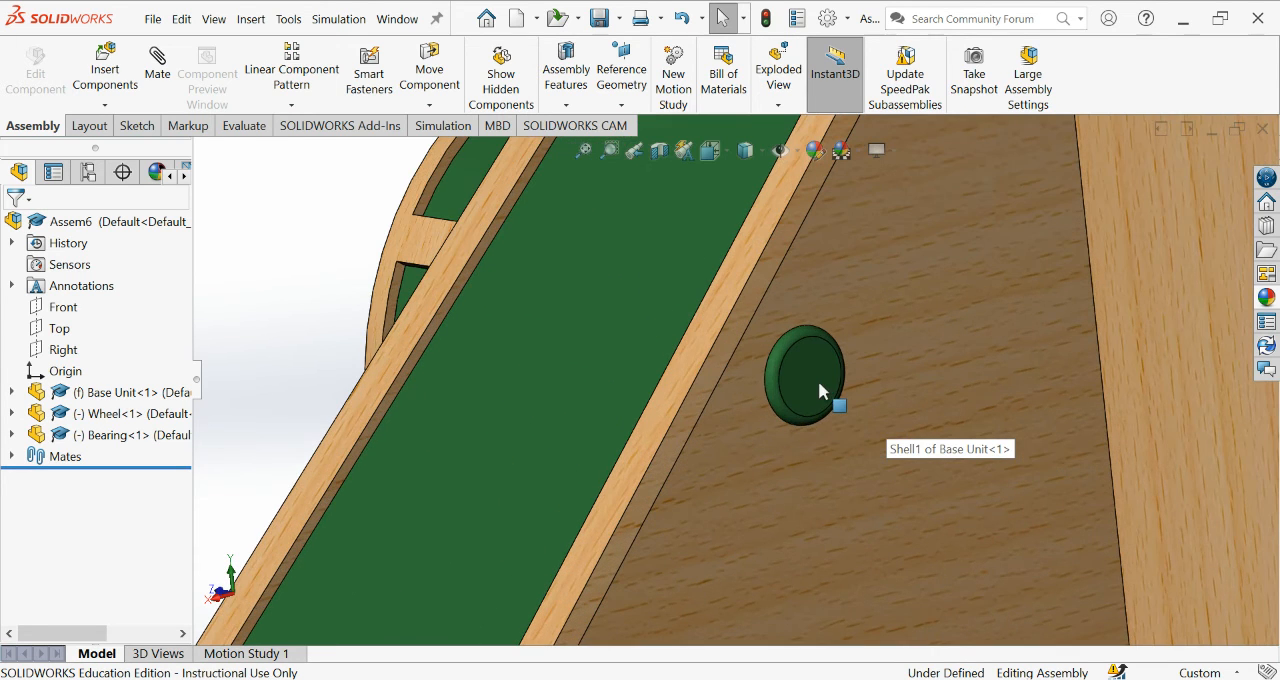
scroll(845, 413, "up", 6)
middle_click_drag(848, 414, 919, 388)
scroll(710, 376, "down", 3)
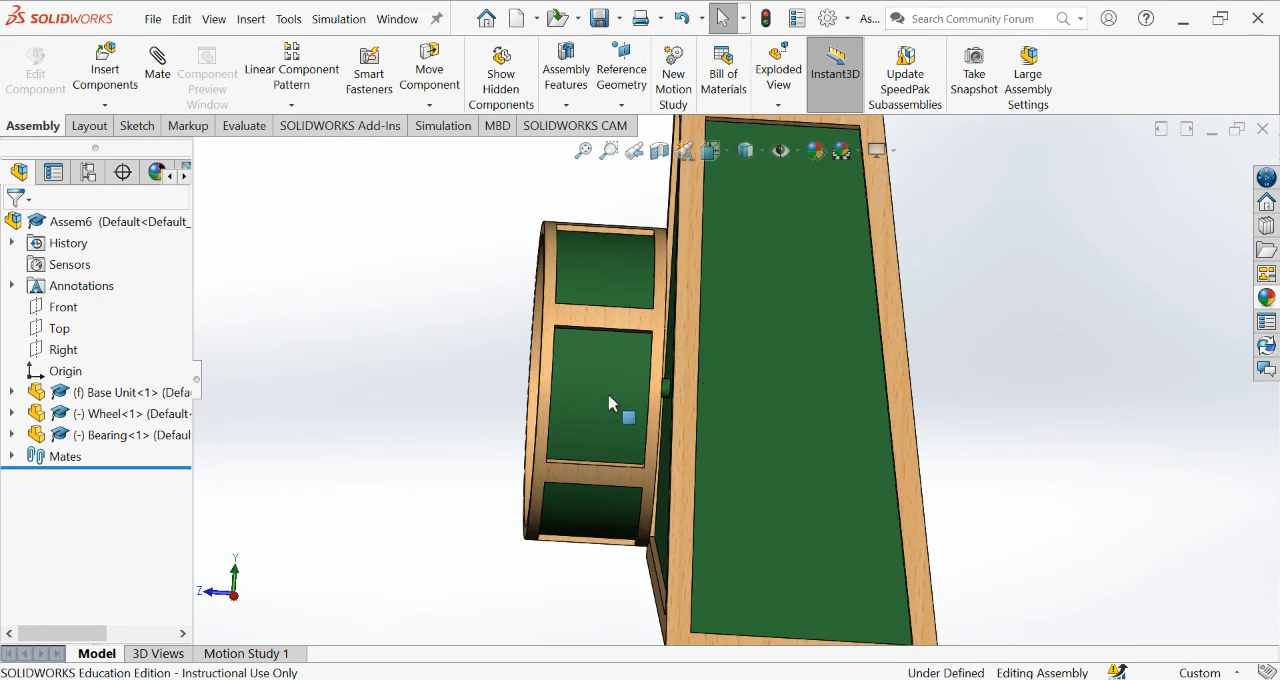
middle_click_drag(612, 402, 763, 406)
scroll(763, 406, "up", 5)
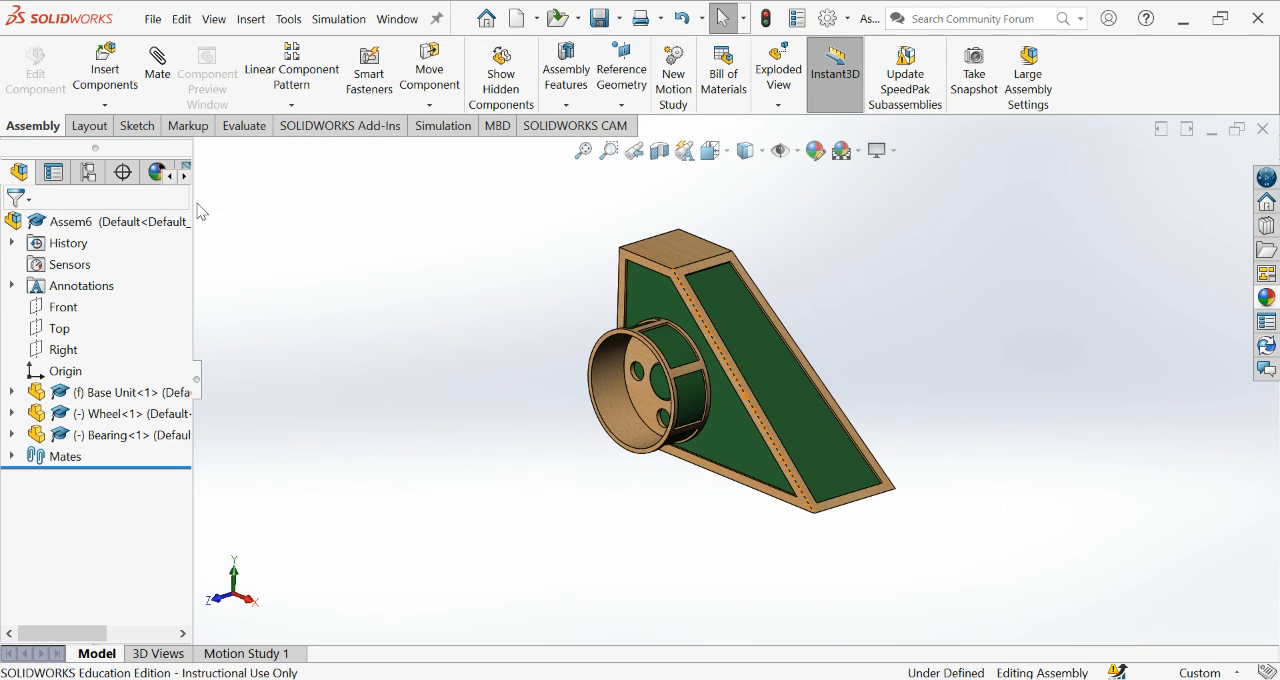
Start a new mate for the assembly.
left_click(162, 76)
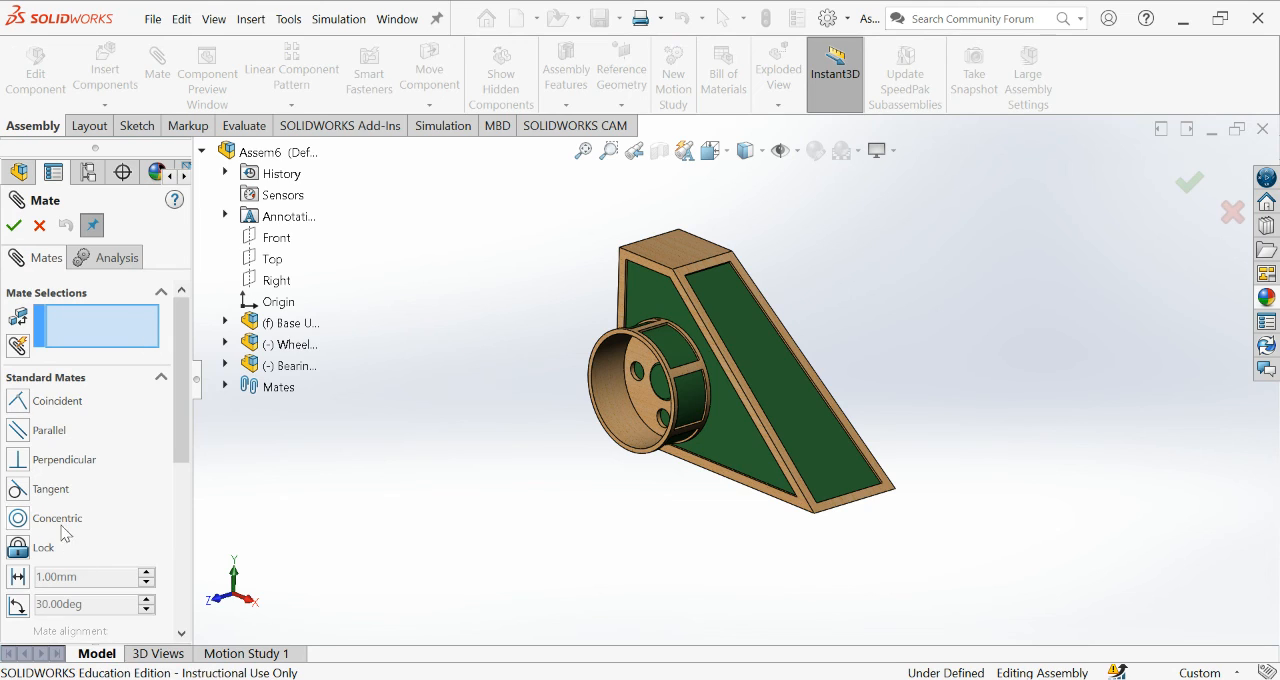